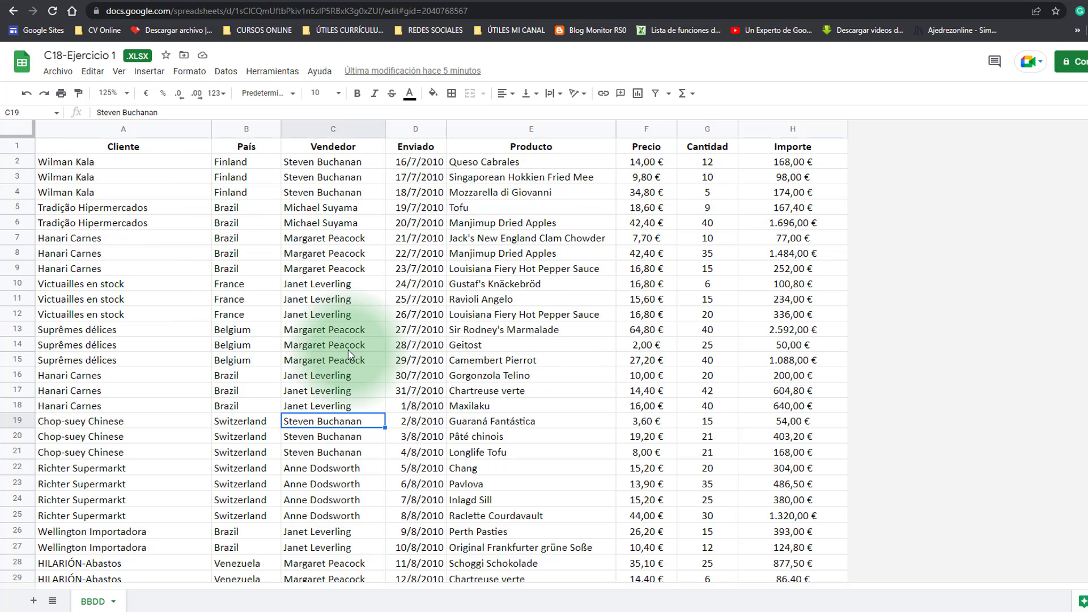
Insert one empty column immediately before the Enviado column.
click(413, 130)
right_click(414, 129)
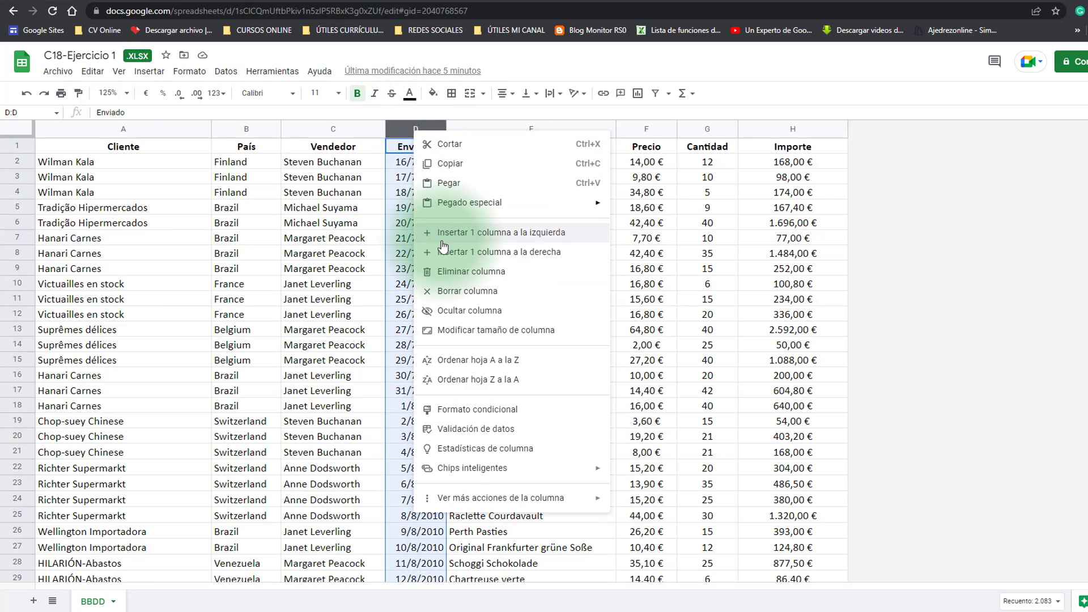
click(498, 242)
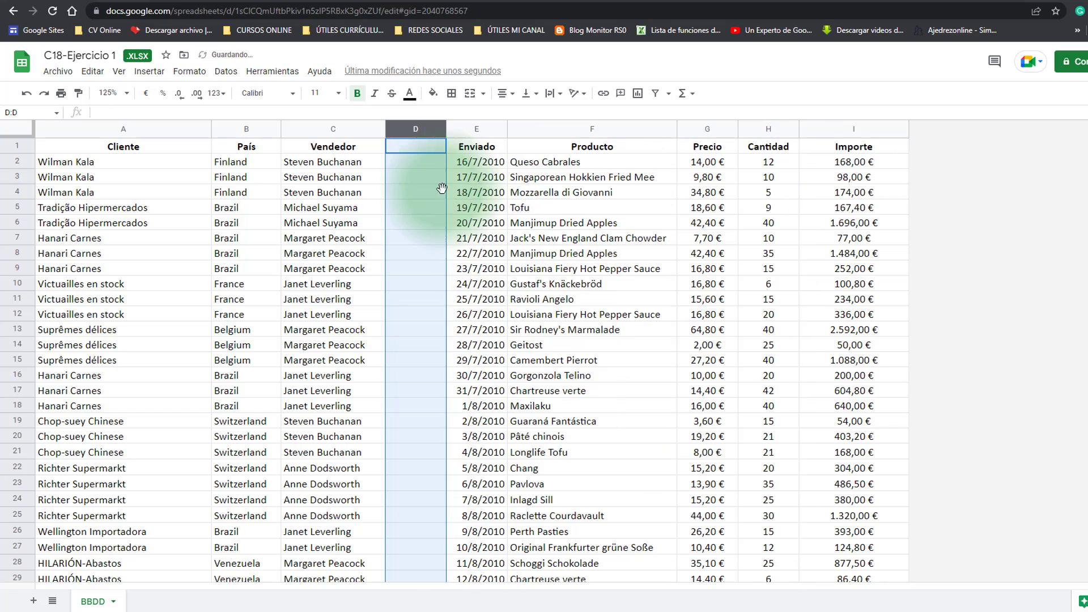
click(537, 318)
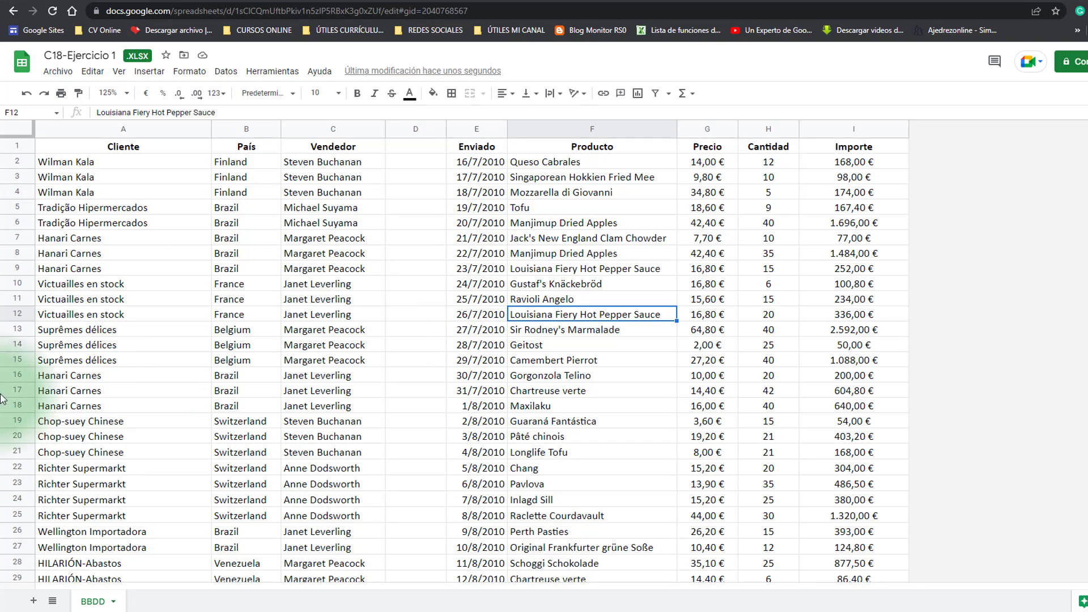
Insert one empty row below row 15.
click(14, 361)
right_click(14, 360)
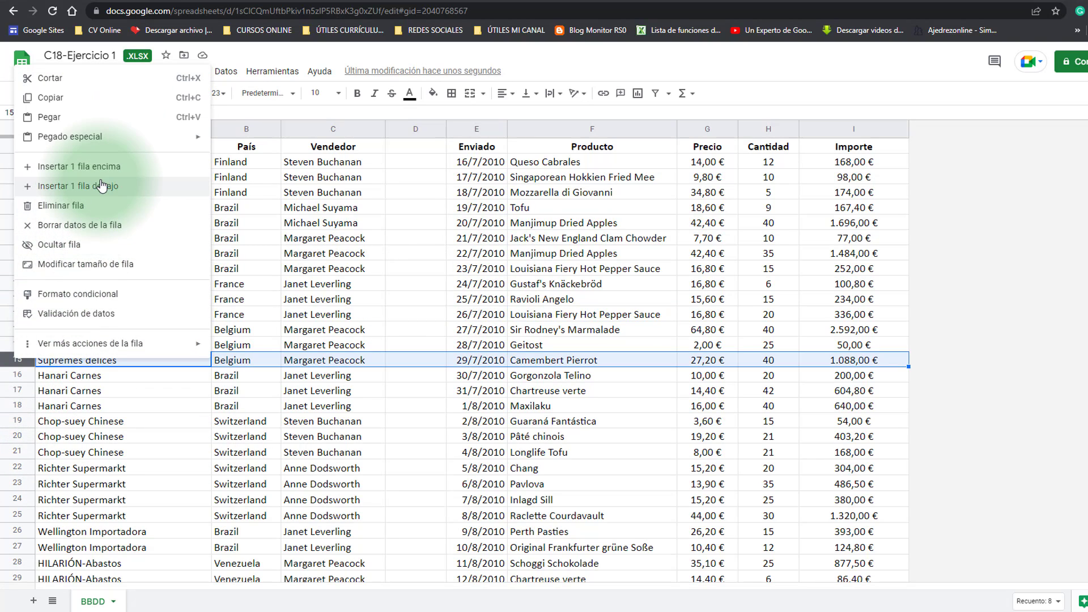
click(79, 186)
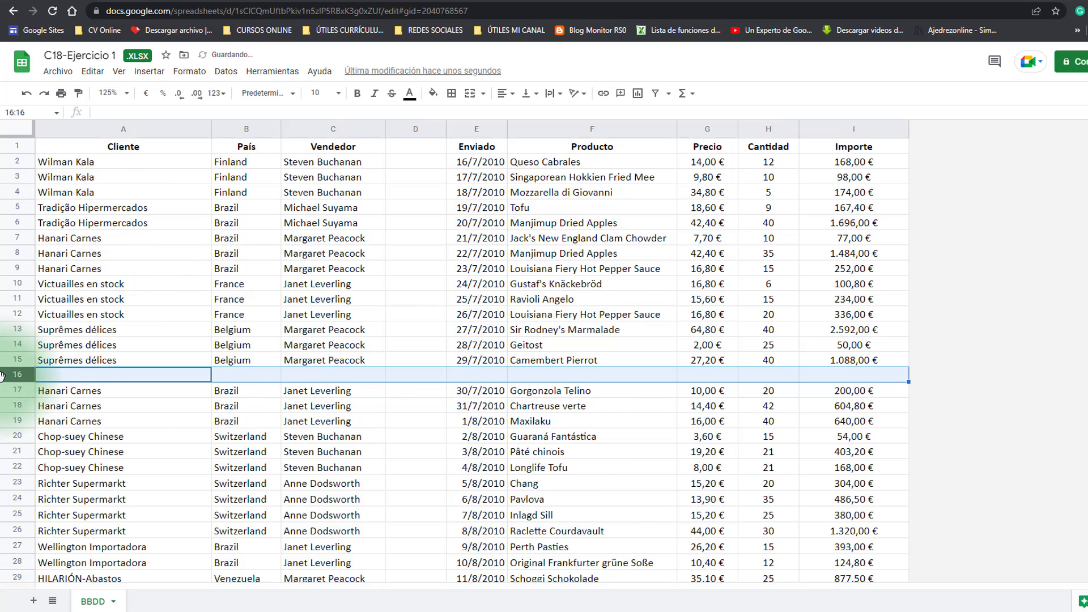
click(318, 328)
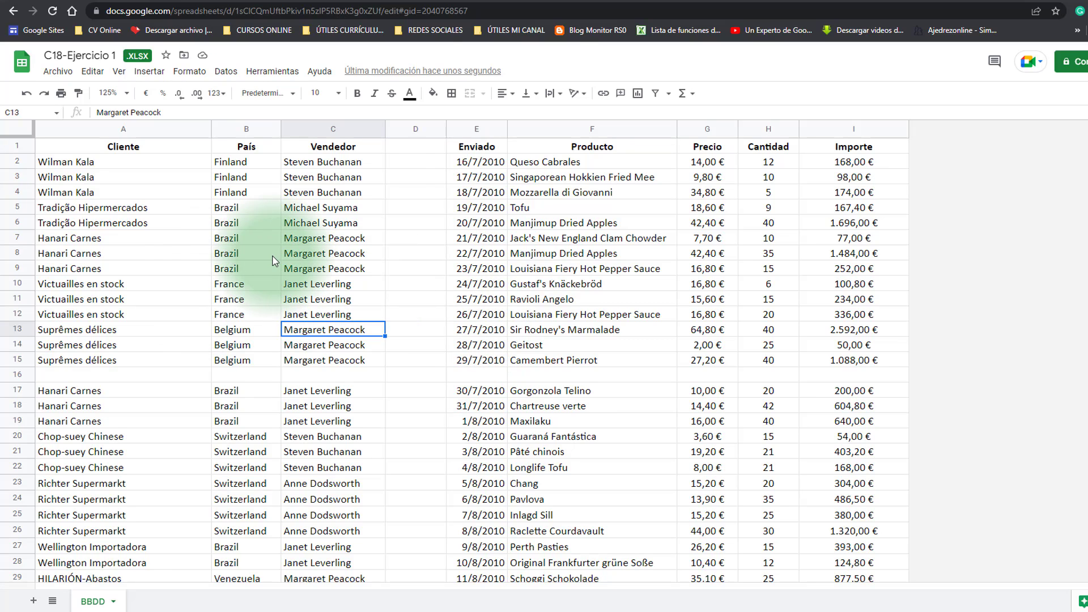
Delete the empty column D between Vendedor and Enviado.
click(416, 130)
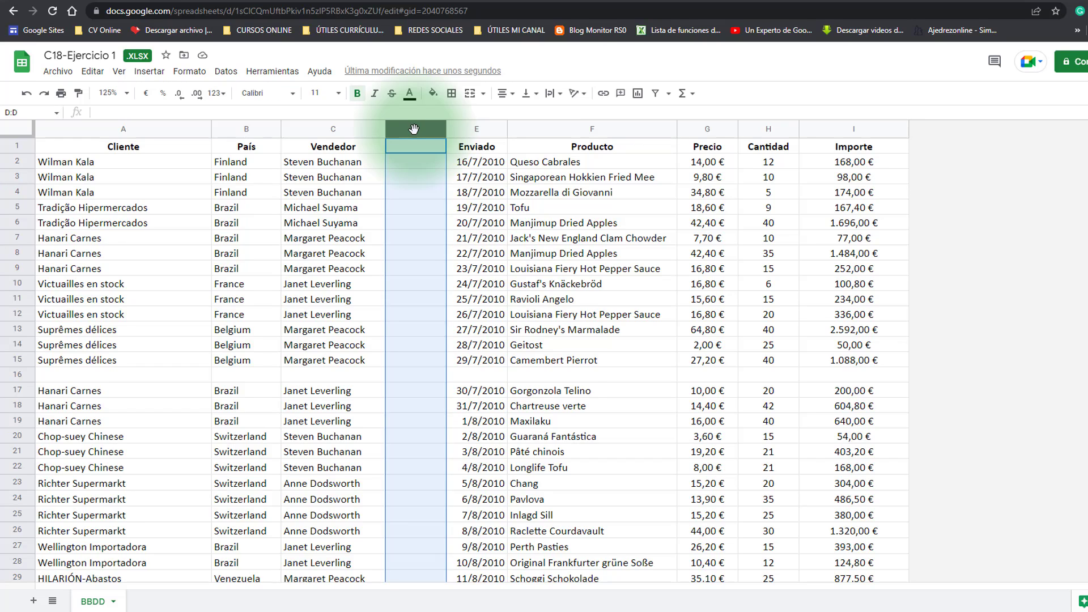
right_click(414, 129)
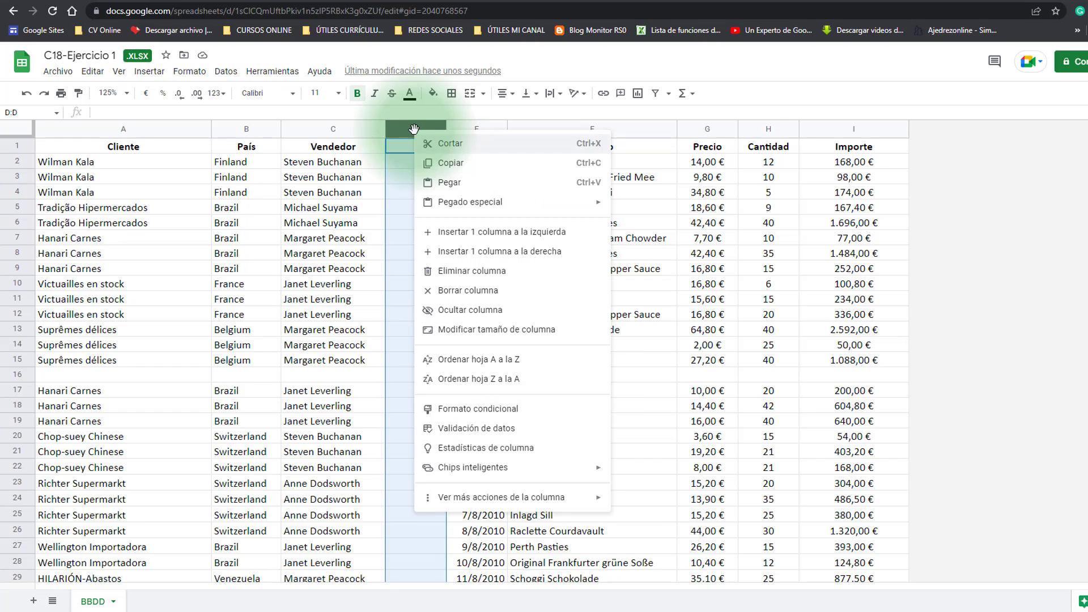
click(460, 271)
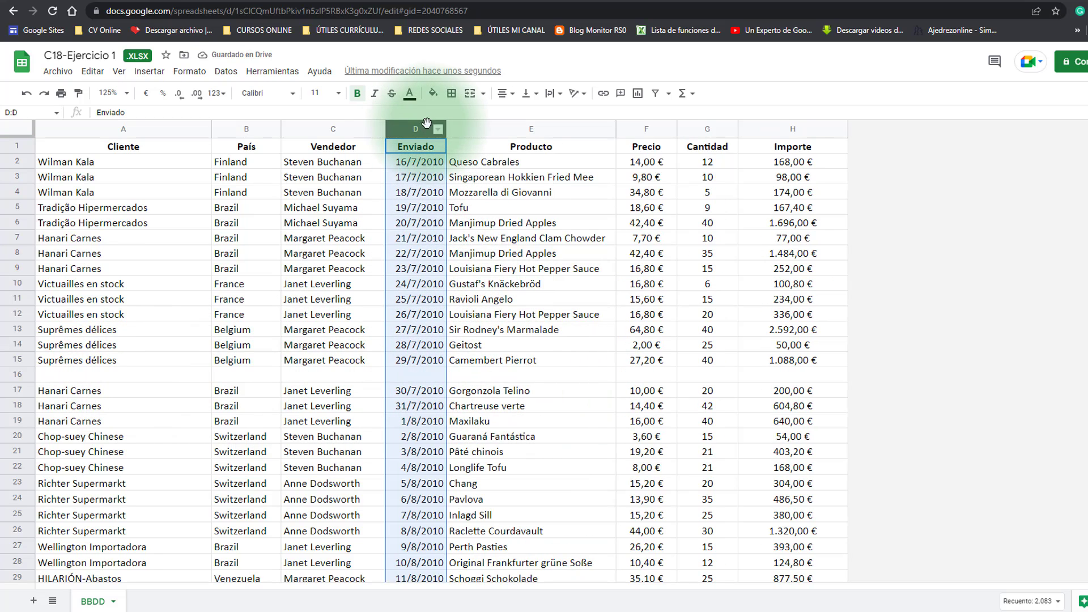
Delete the empty row 16 from the data and return to cell A1.
click(17, 374)
right_click(17, 374)
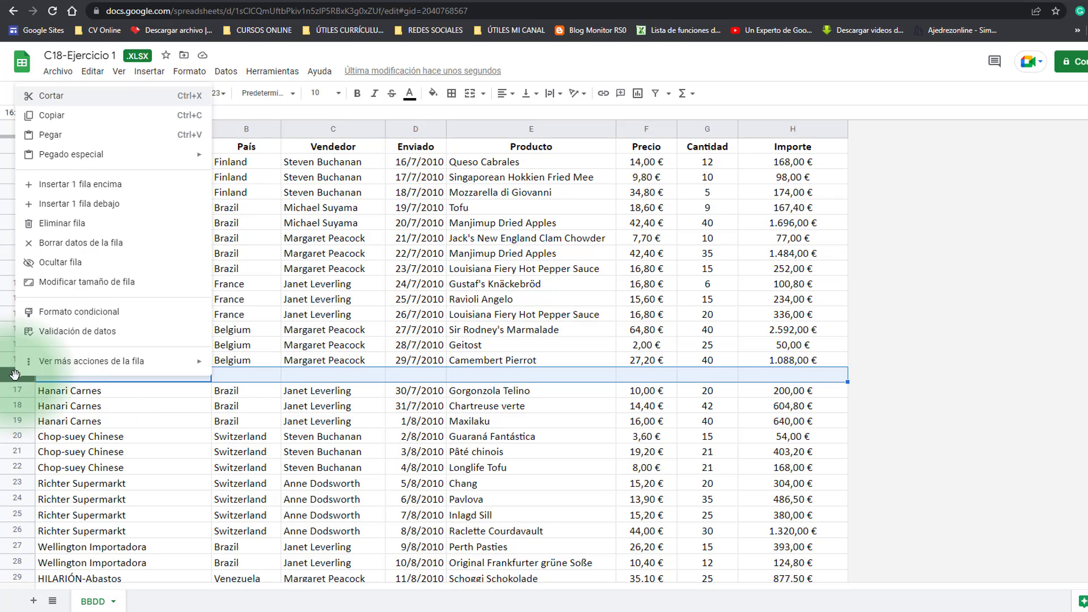
click(69, 224)
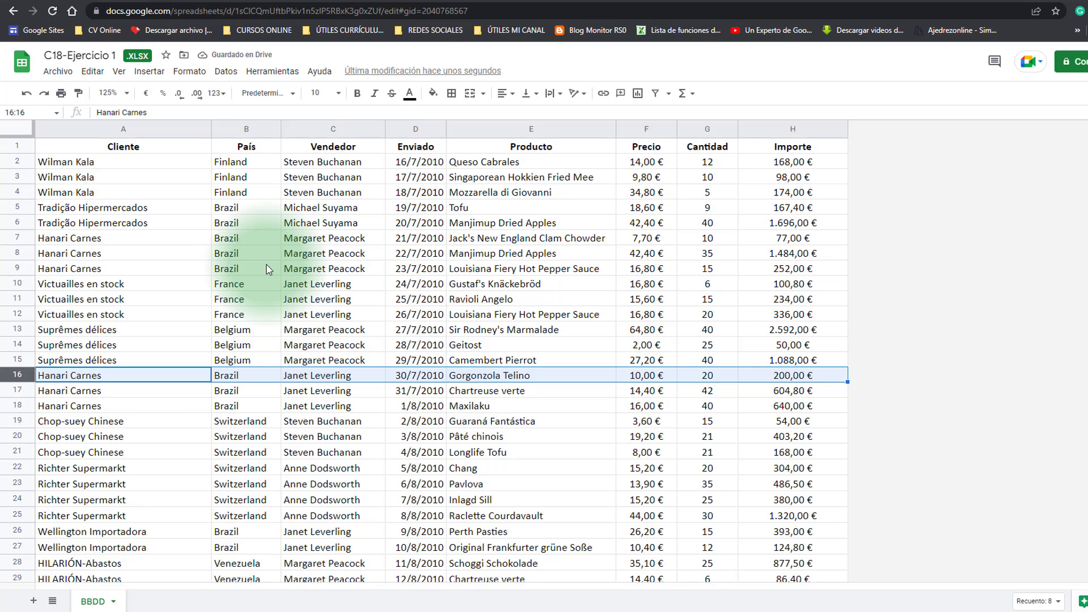
click(140, 145)
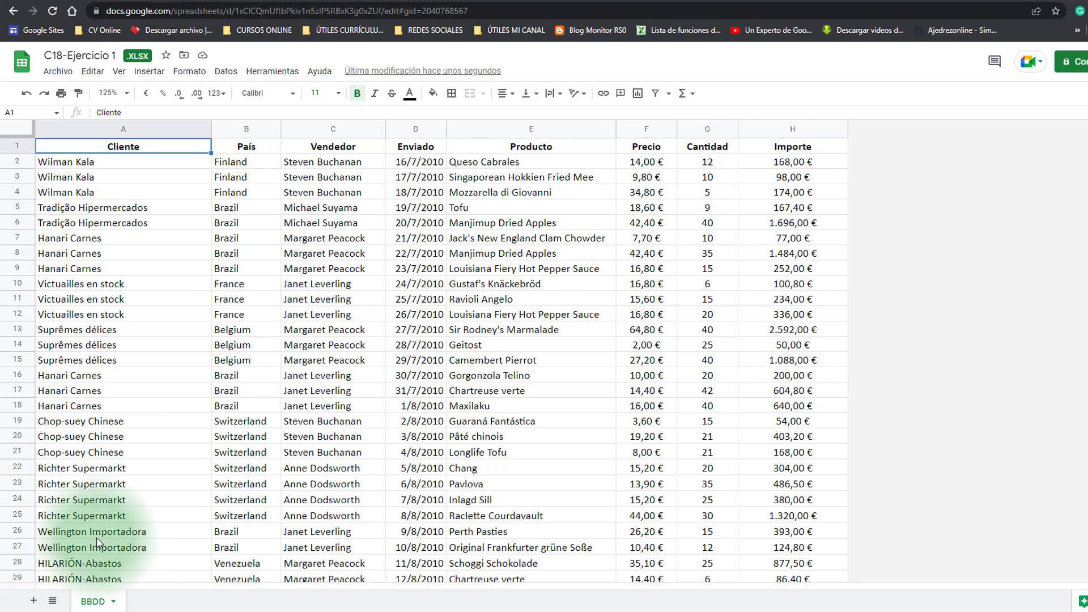
Add a new sheet and total the whole Importe column in its cell A1 with =SUMA(BBDD!H:H).
click(34, 601)
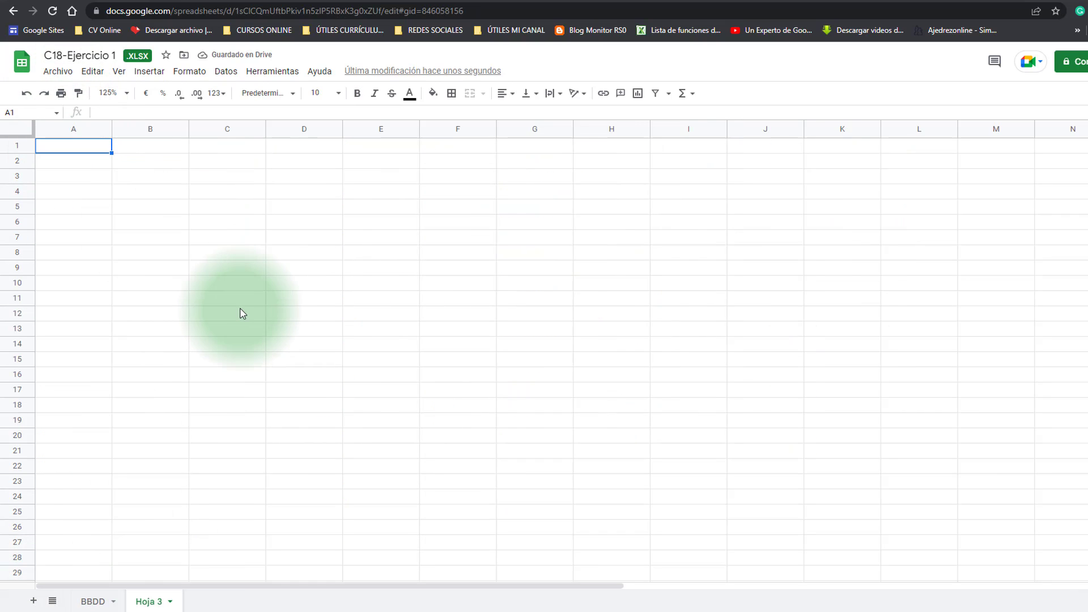
text(=suma()
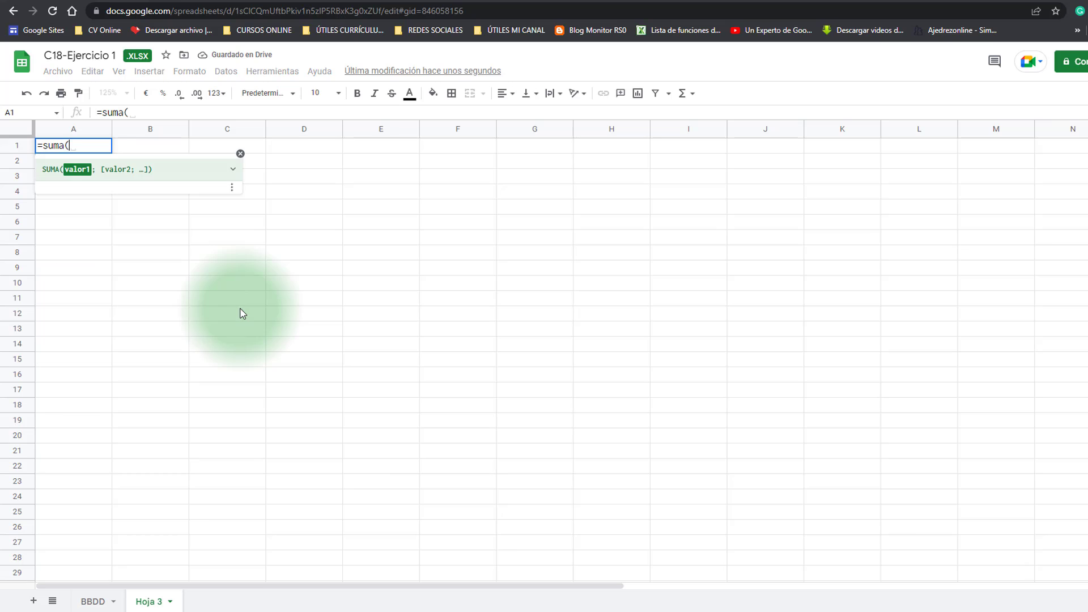
click(89, 603)
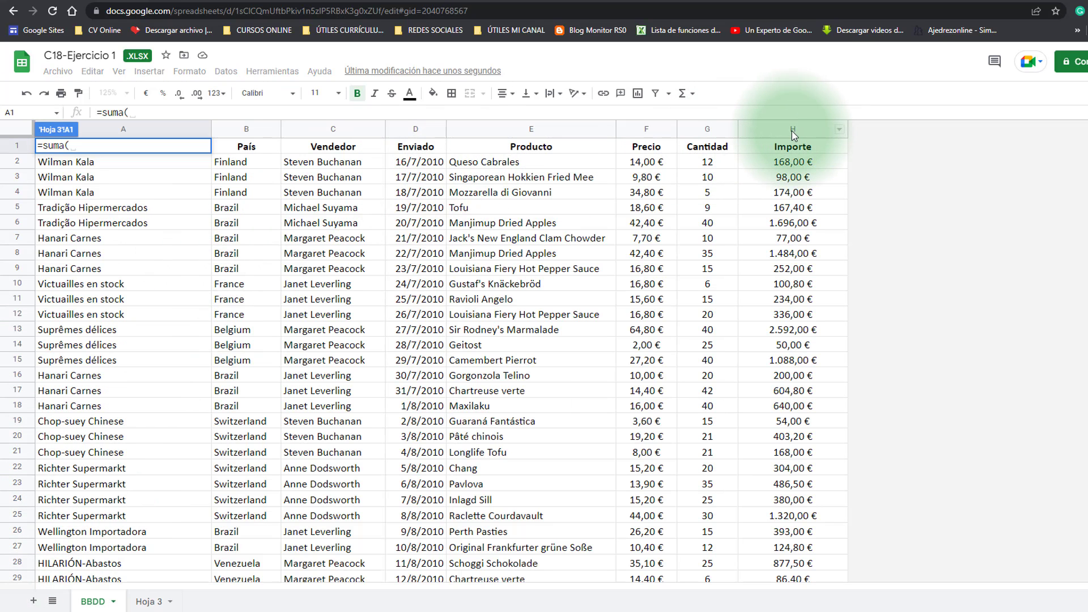
click(792, 131)
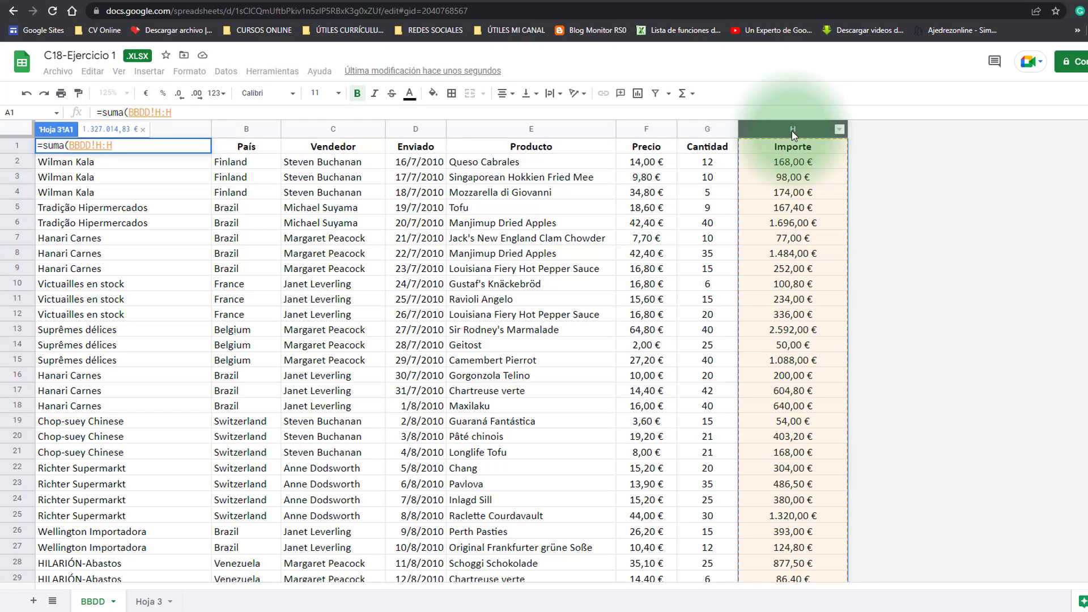
key(Return)
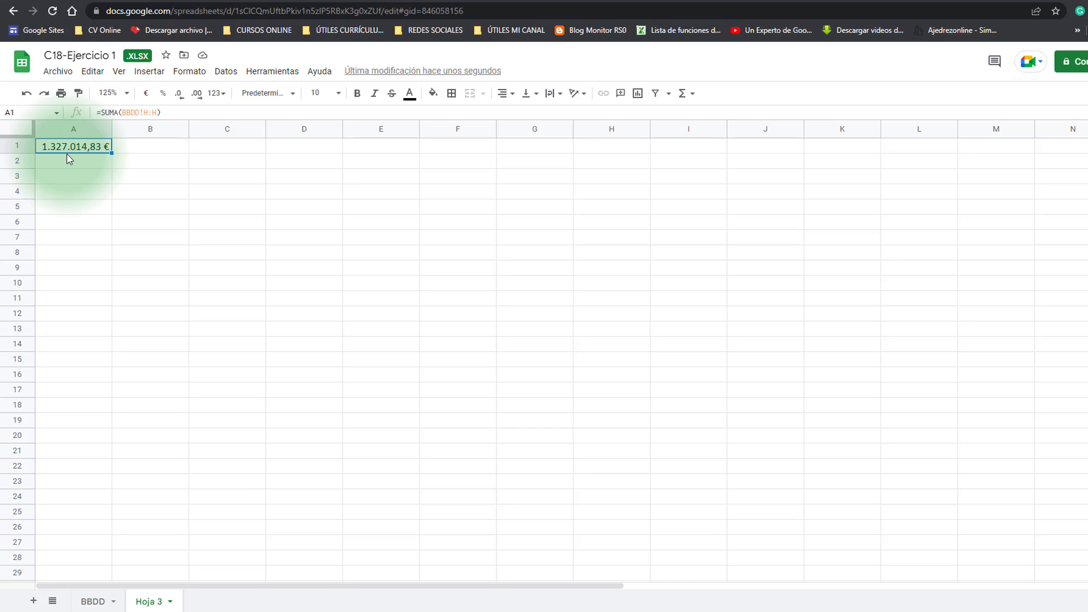
Delete the Hoja 3 sheet and confirm the removal.
click(150, 604)
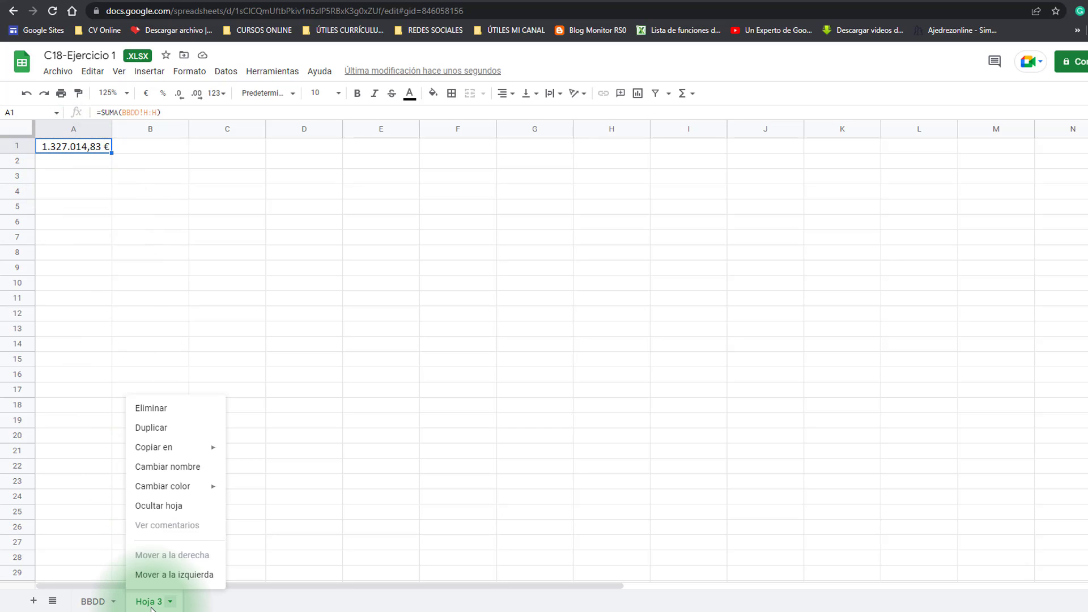
click(162, 413)
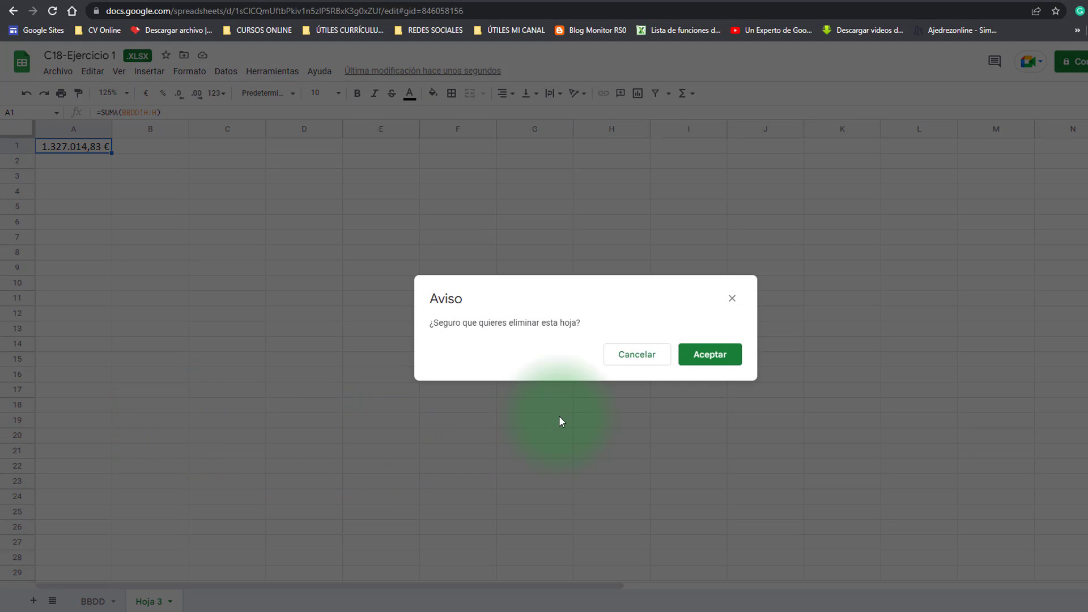
click(731, 360)
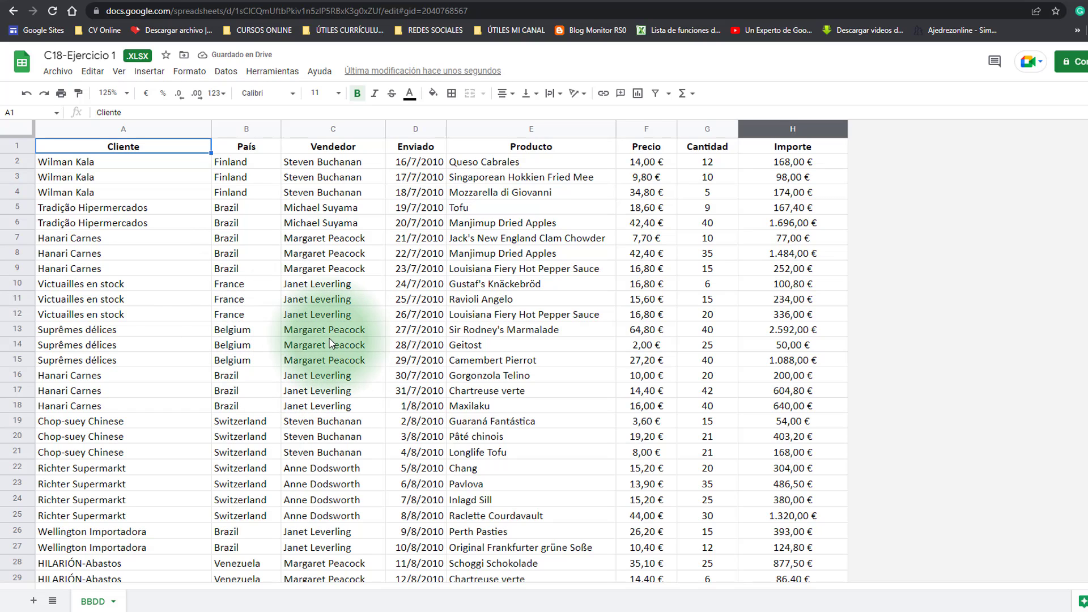
click(305, 269)
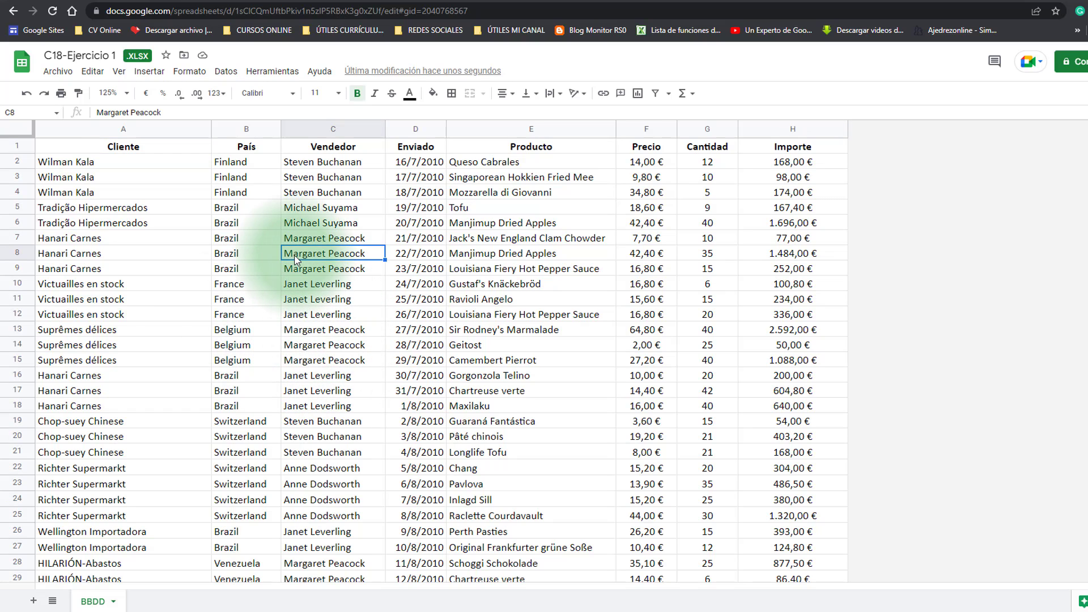
click(505, 256)
click(453, 289)
click(324, 286)
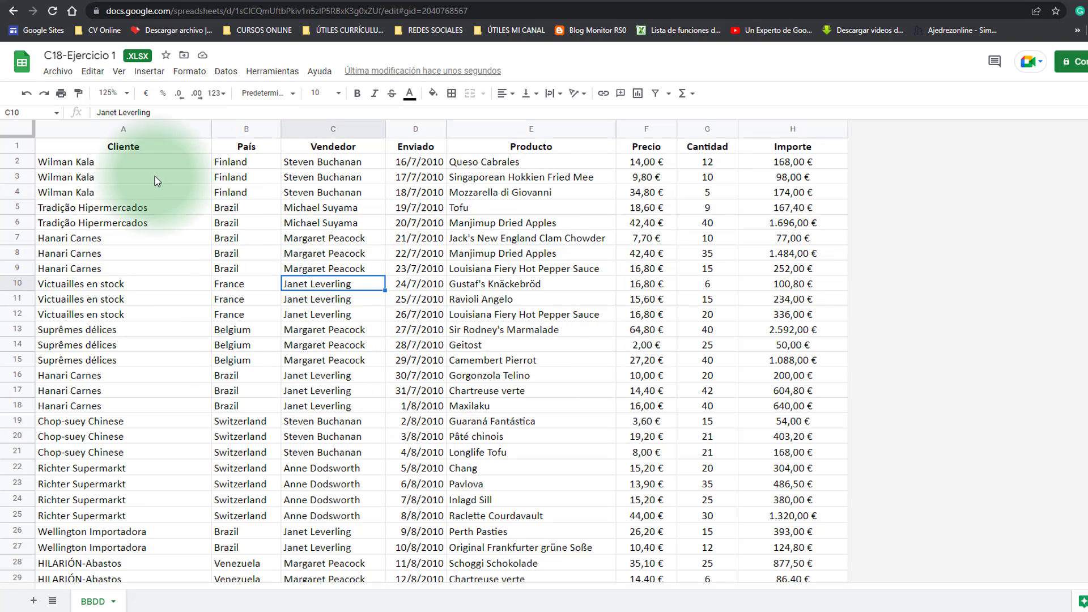
click(124, 148)
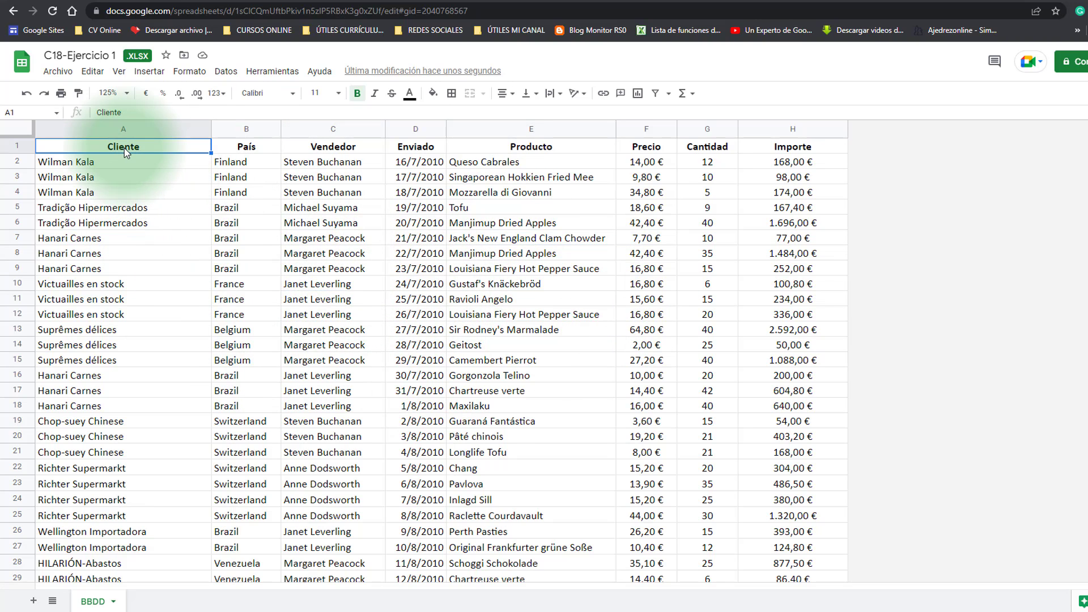
click(518, 329)
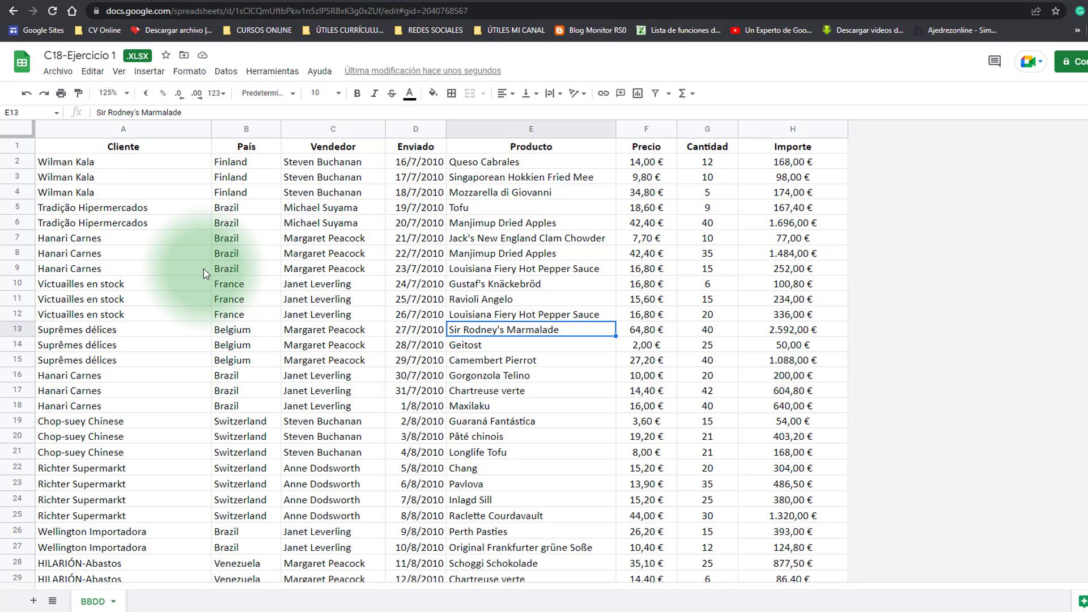
Create a pivot table on a new sheet from the data range BBDD!A1:H2083.
click(298, 318)
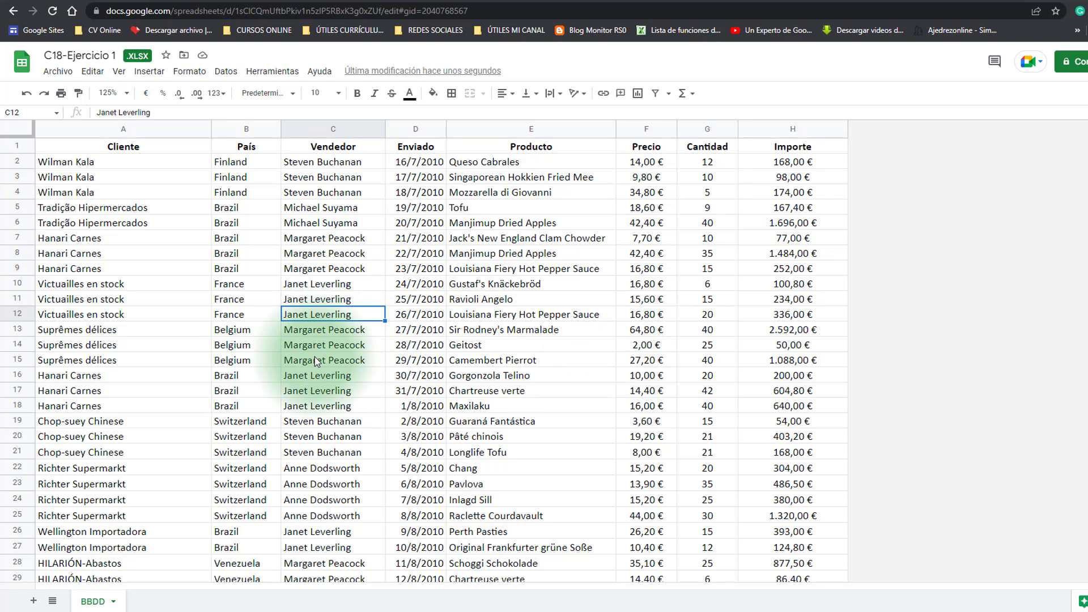
click(148, 72)
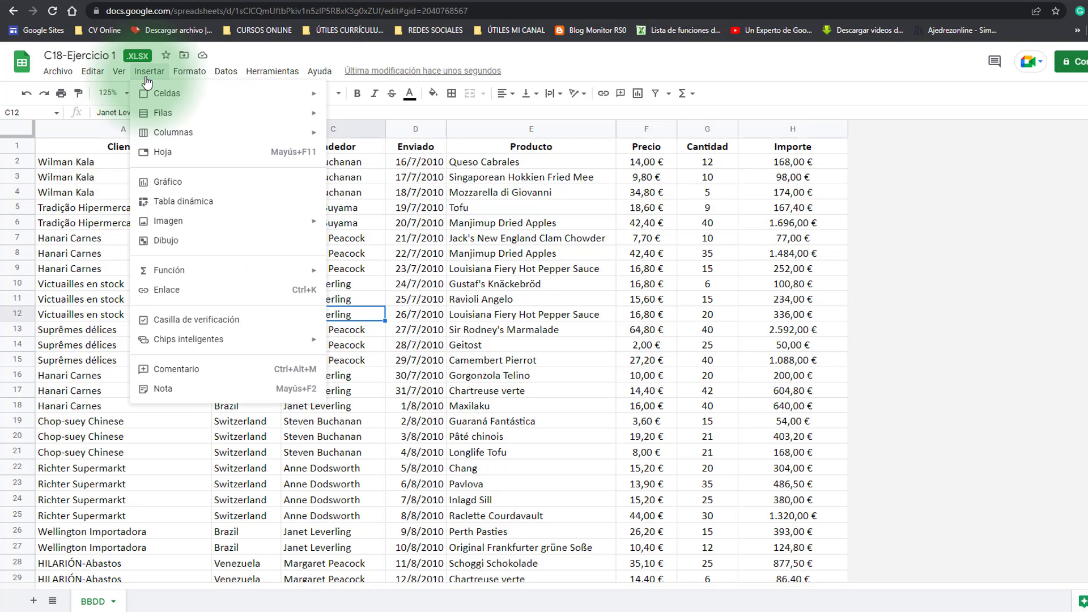
click(242, 206)
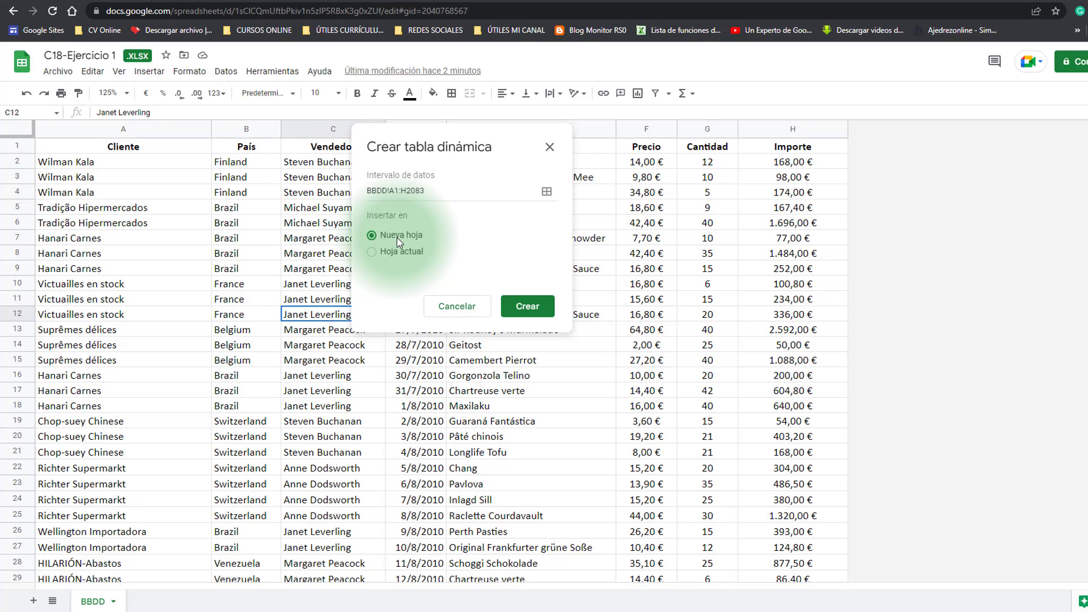
click(532, 316)
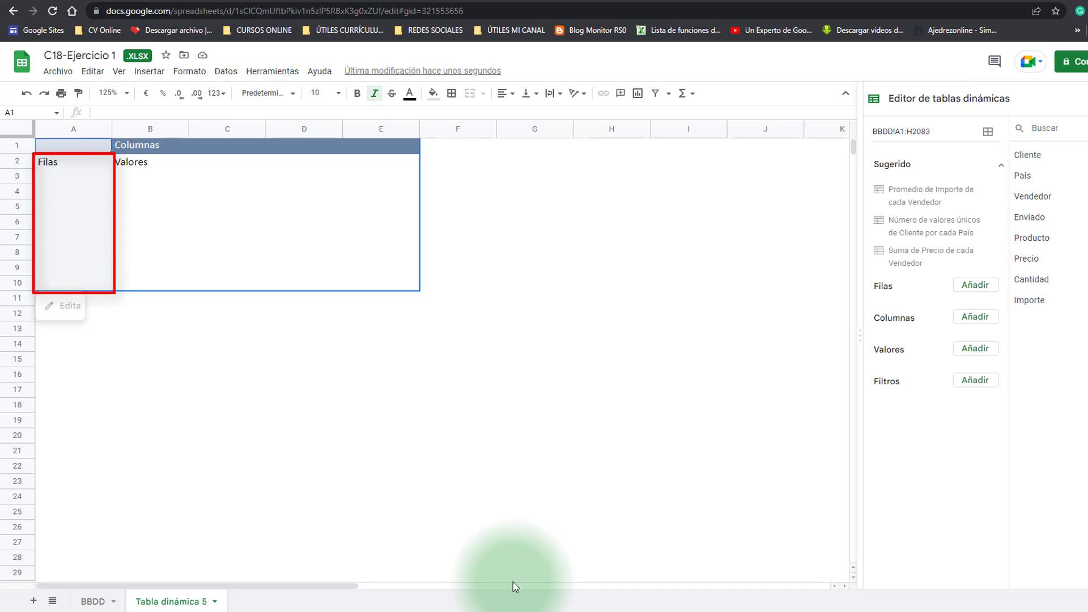
Set the sheet zoom to 200% and collapse the suggested tables in the pivot table editor.
click(128, 98)
click(116, 230)
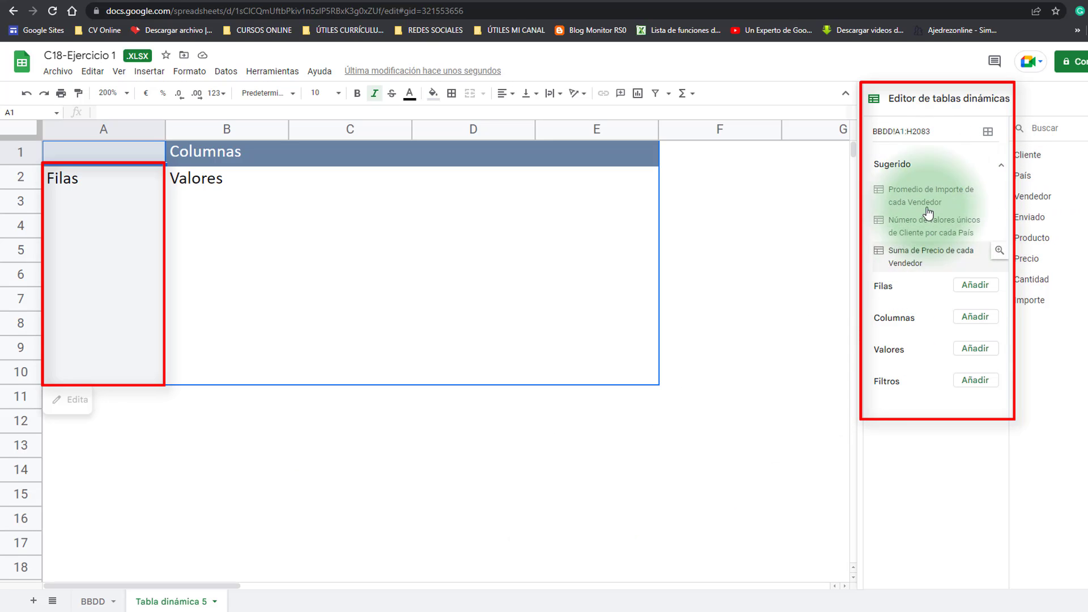
click(1001, 167)
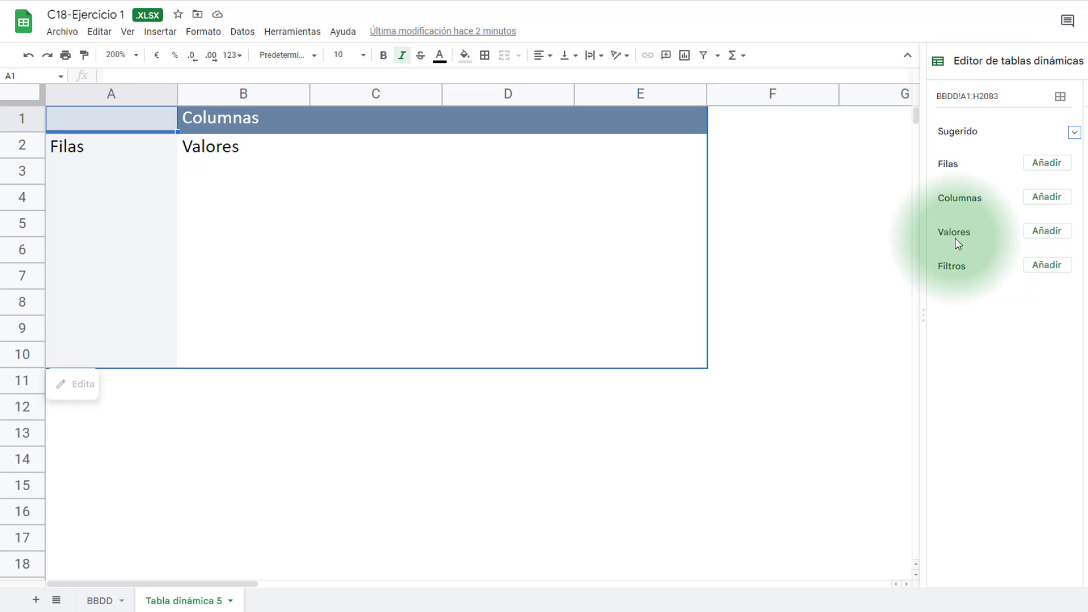
Add the Importe field to the pivot table's values, summarised by SUM.
click(1056, 237)
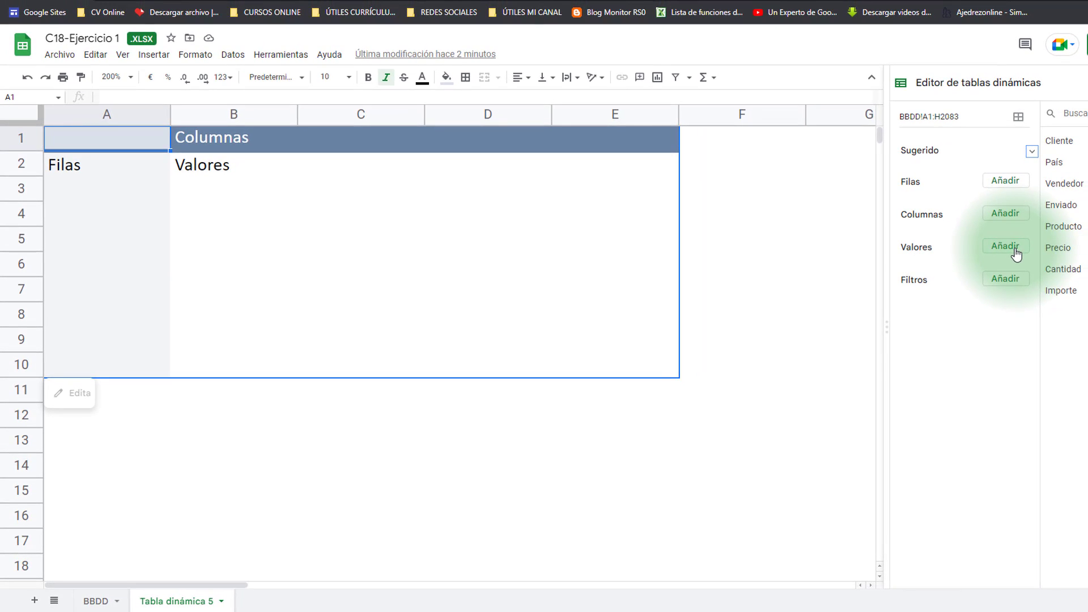
click(1016, 252)
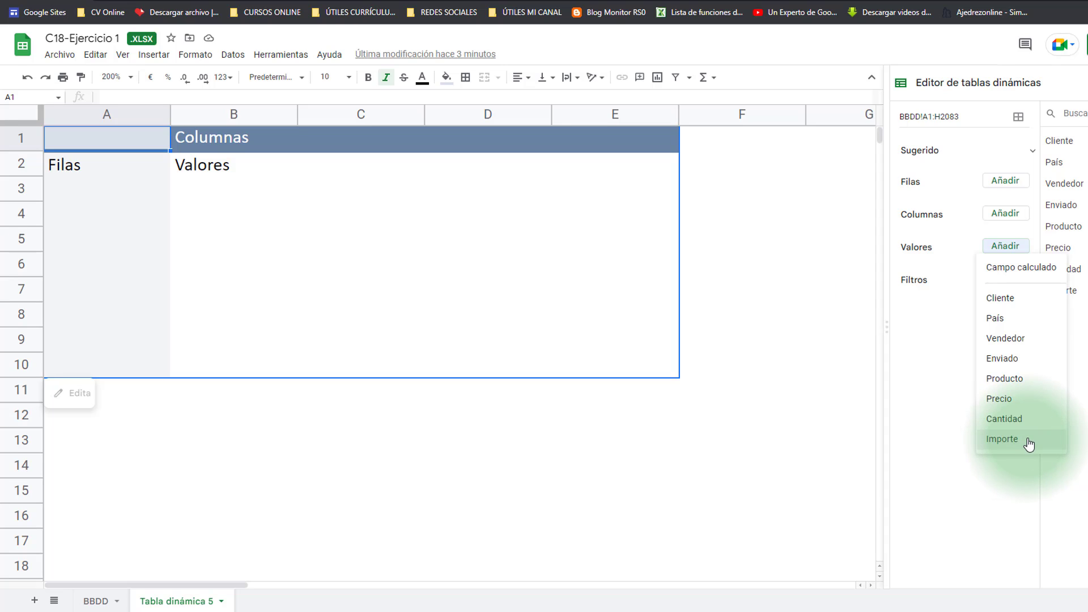
click(904, 394)
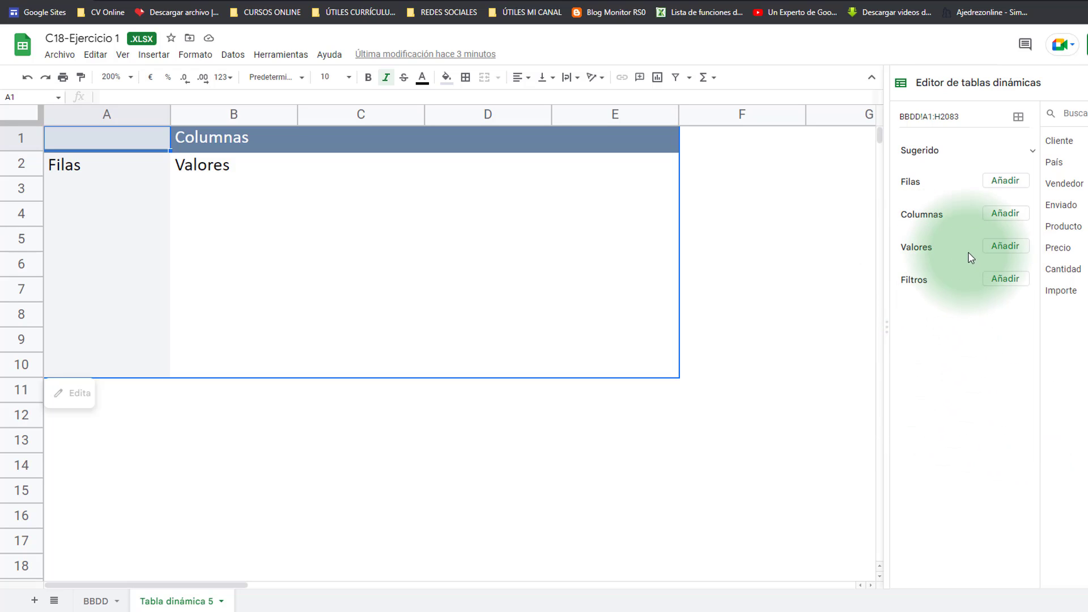
click(1005, 249)
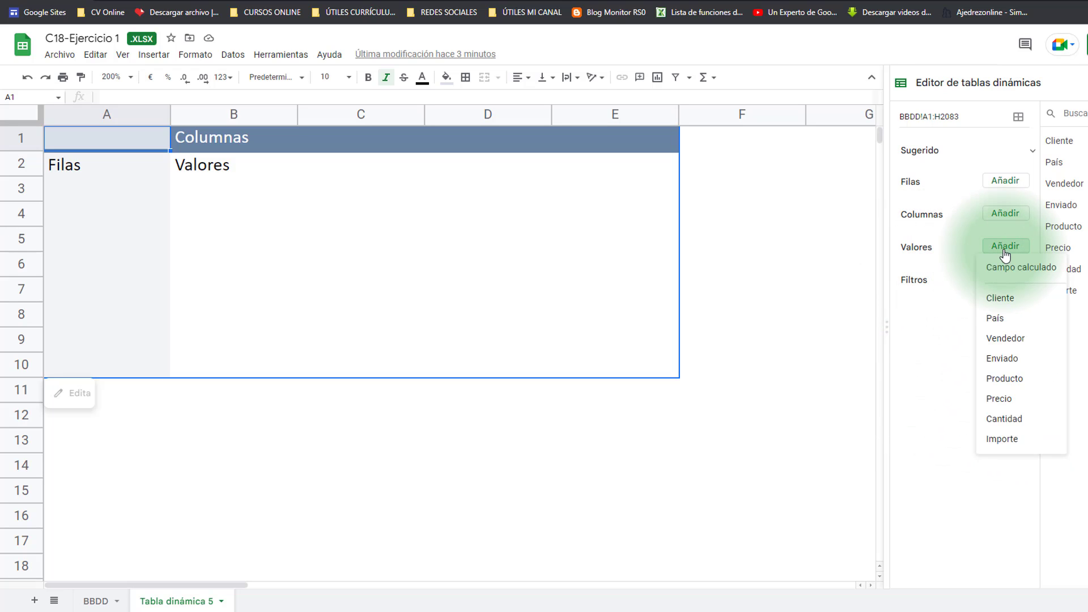
click(1002, 439)
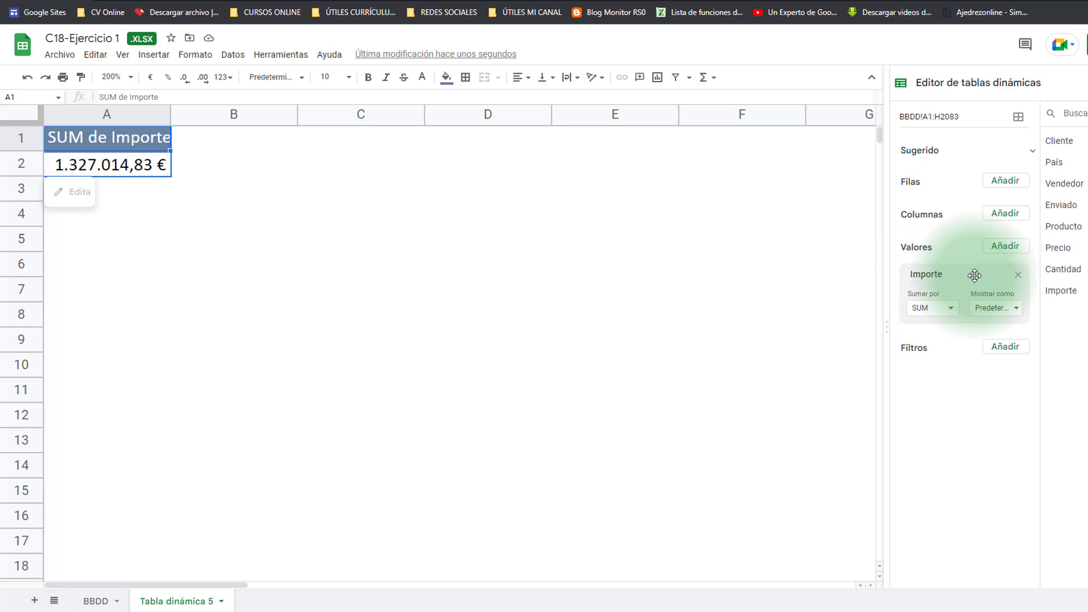
Remove the Importe field from the pivot table's values and collapse the suggested tables.
click(1019, 274)
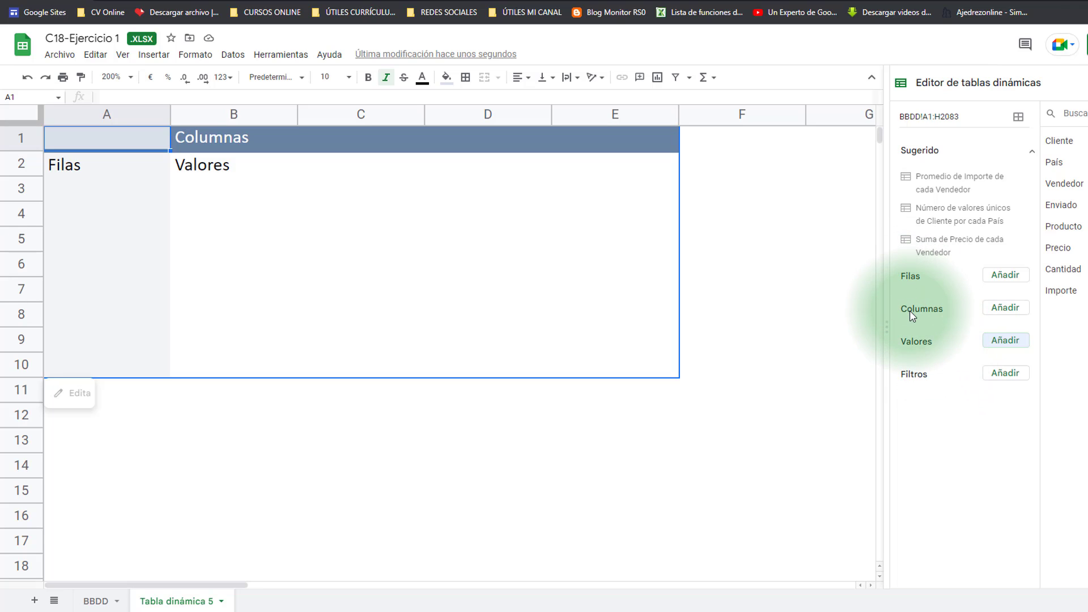
click(1032, 151)
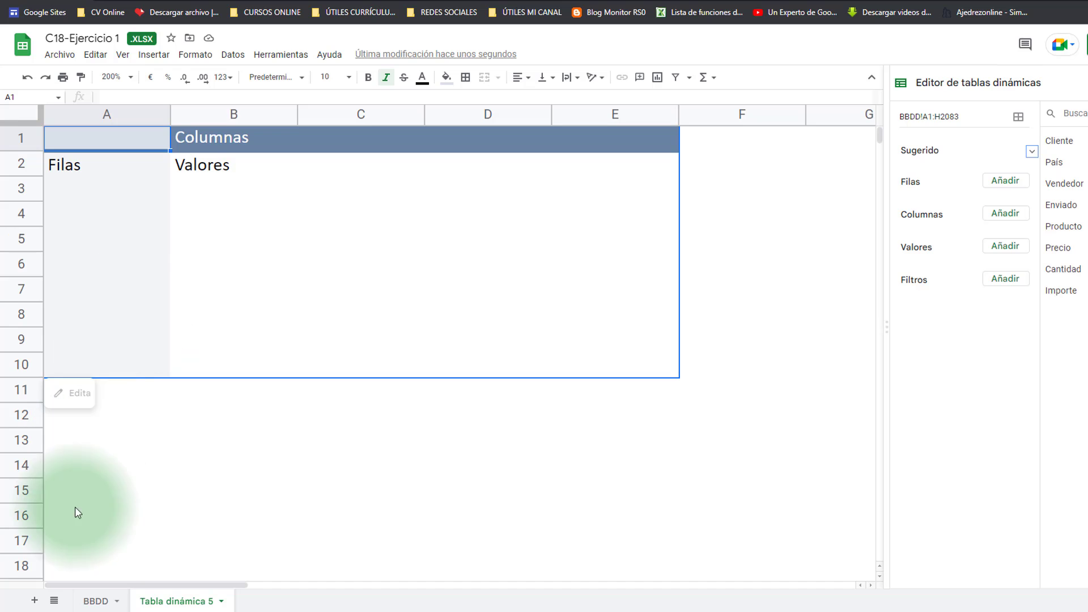
Look through the sellers listed in the Vendedor column of the BBDD sheet.
click(95, 601)
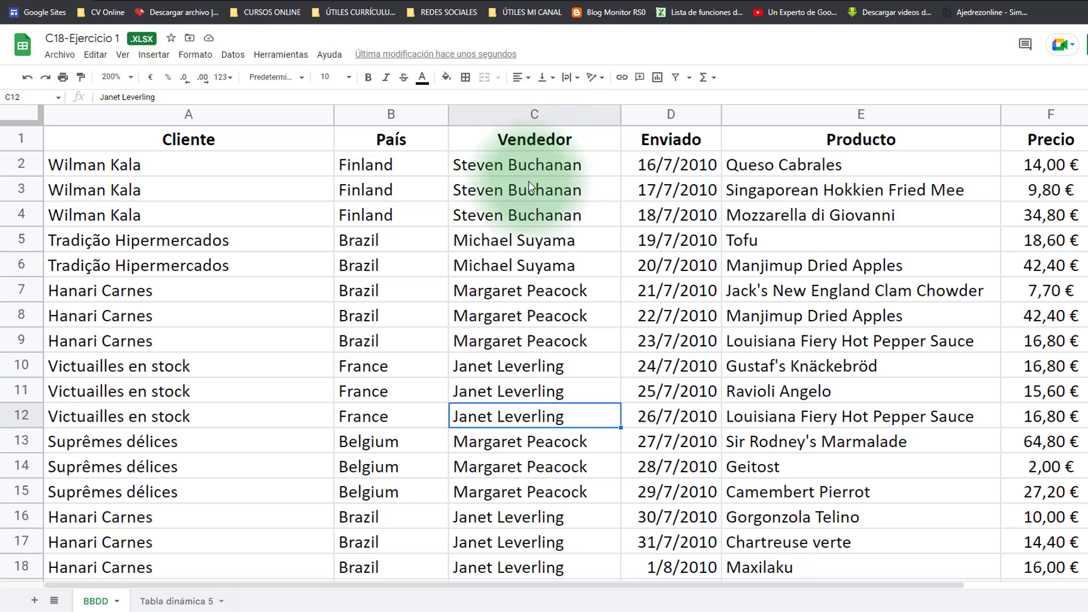
scroll(530, 406, down, 3)
scroll(528, 406, down, 15)
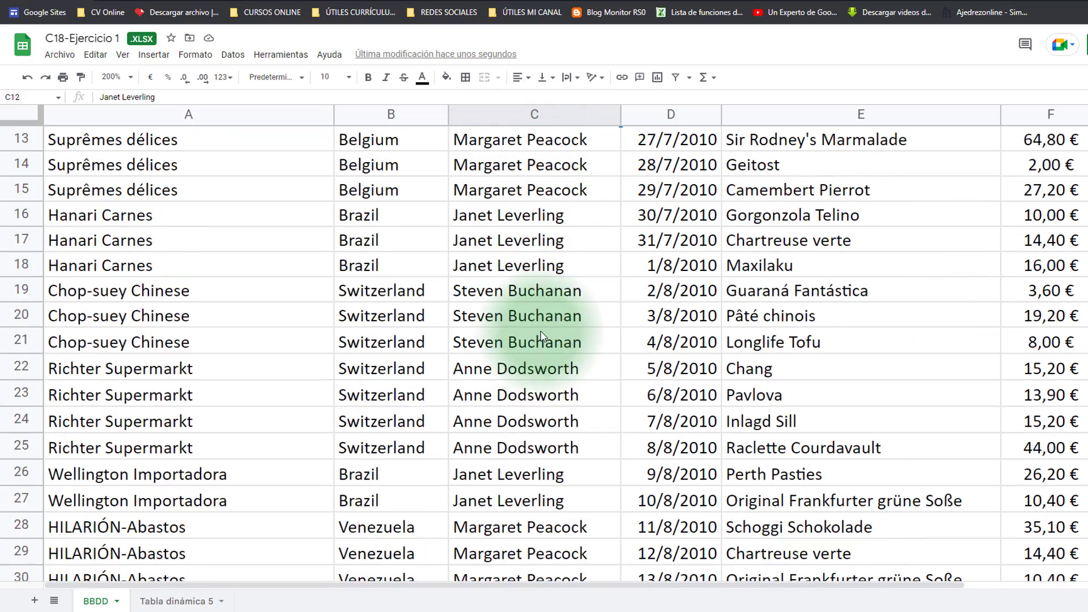
scroll(541, 335, down, 15)
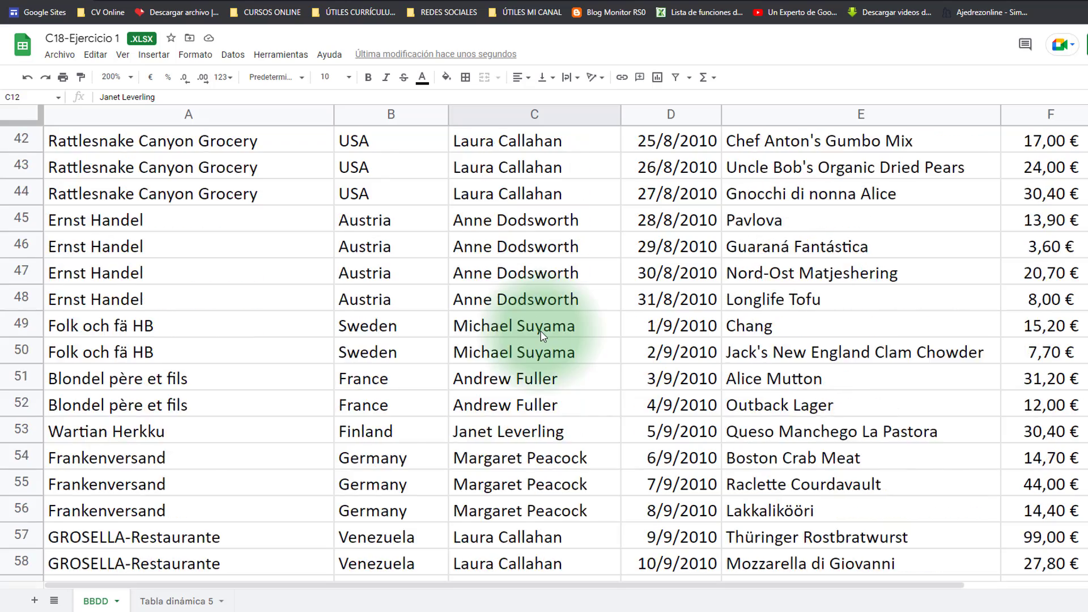
scroll(542, 335, down, 10)
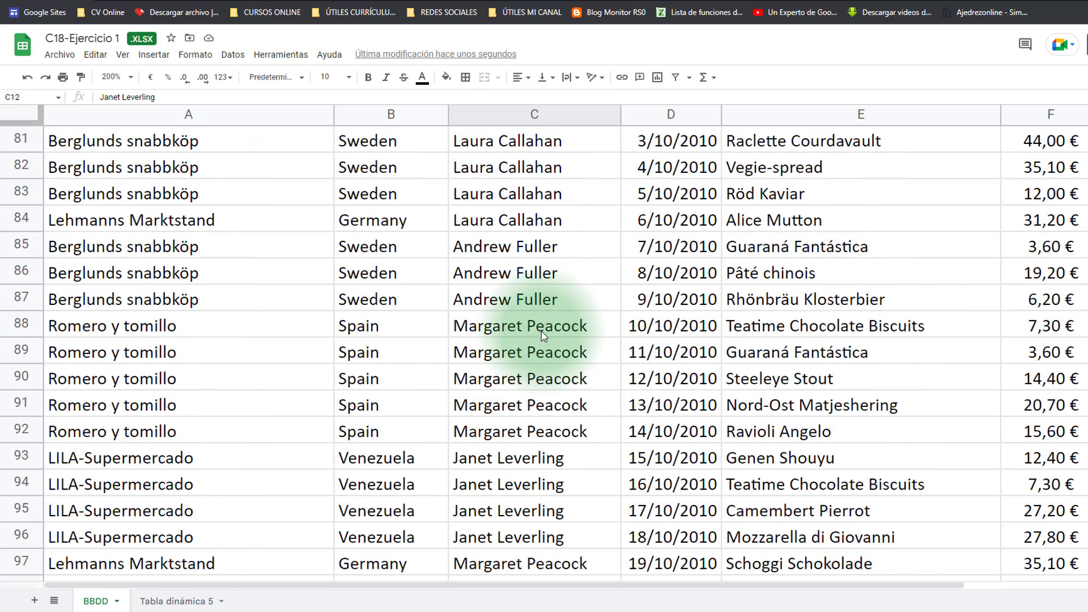
scroll(543, 336, up, 20)
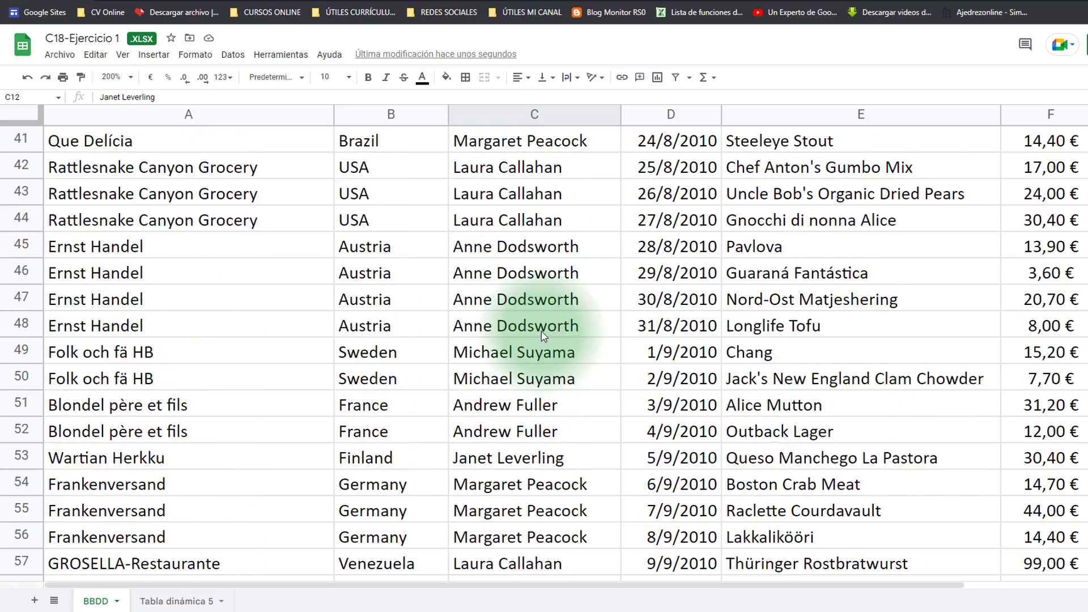
scroll(542, 335, up, 12)
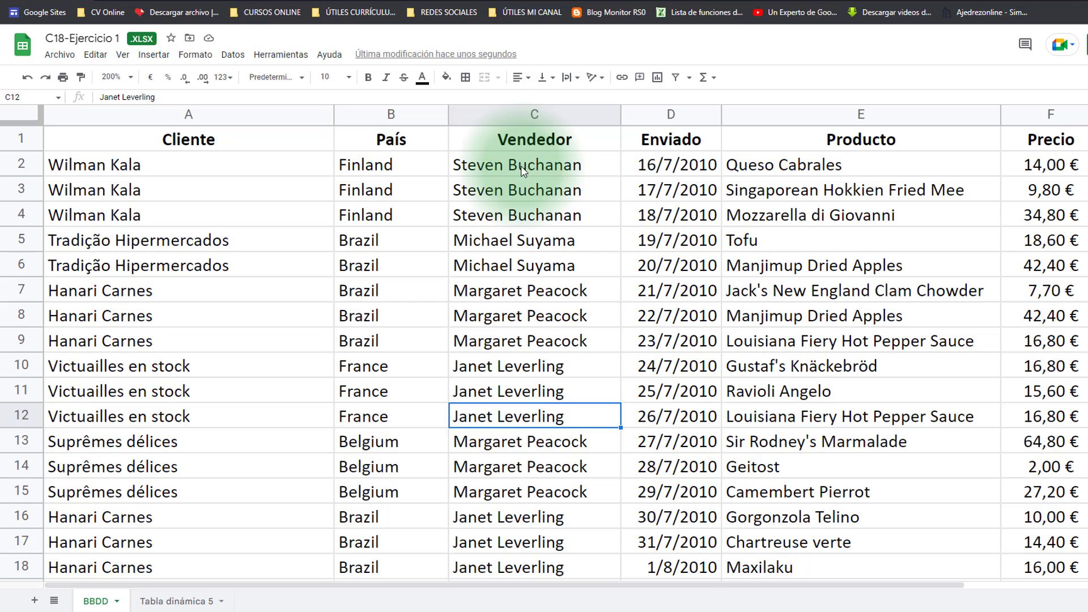
Add the Vendedor field to the rows of the pivot table on Tabla dinámica 5 and widen column A to fit the names.
click(175, 600)
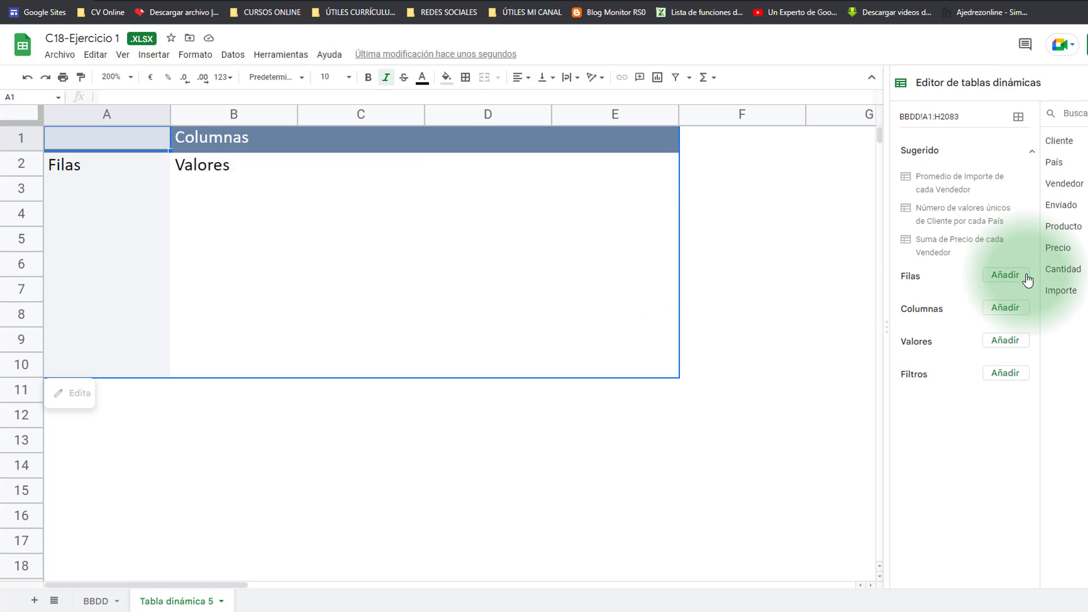
click(1032, 151)
click(1003, 181)
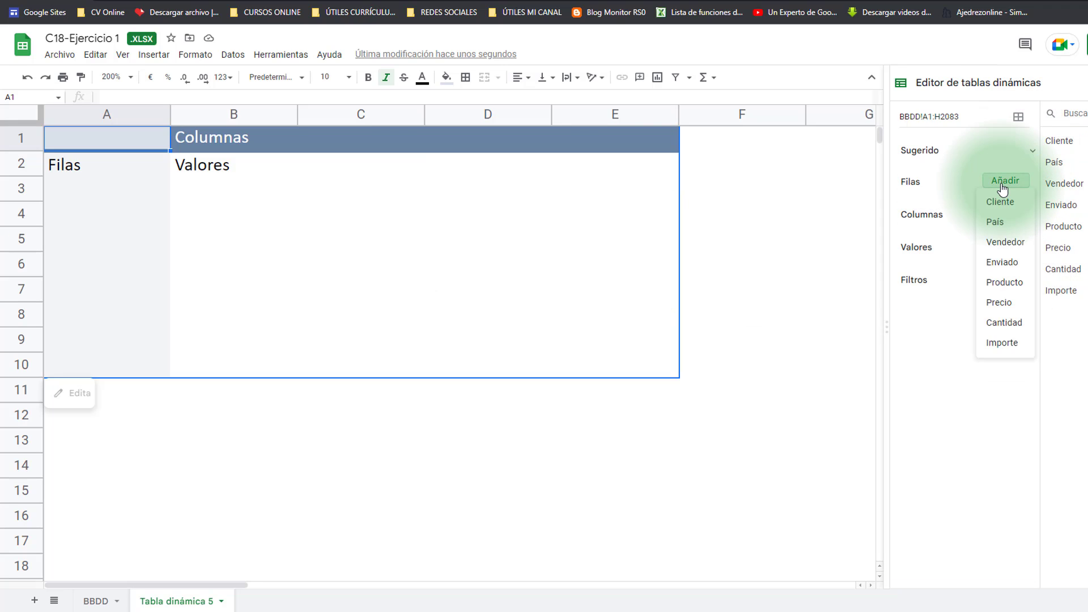
click(1006, 244)
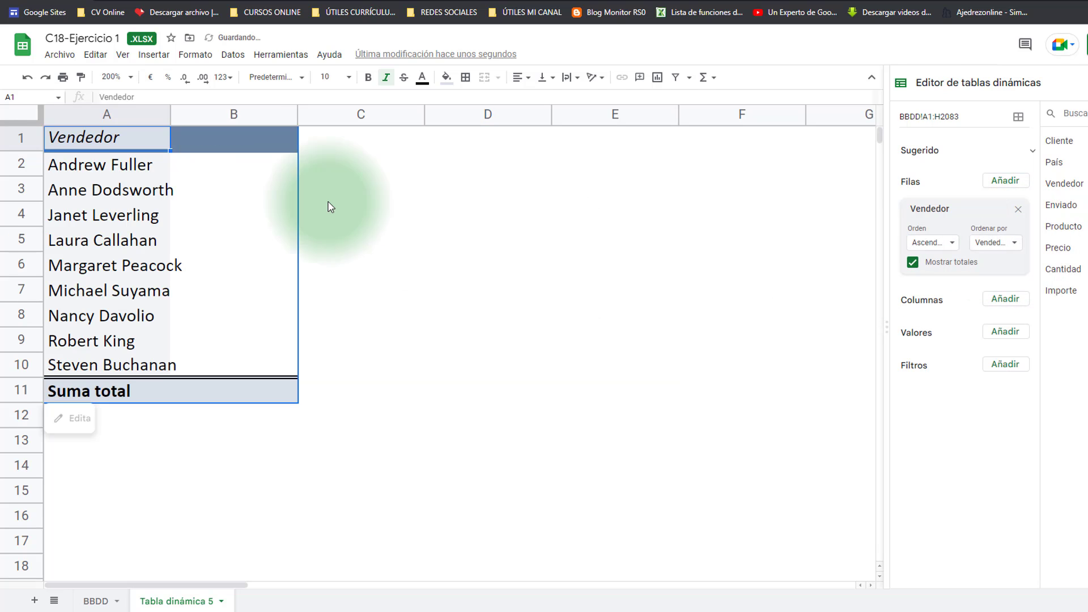
drag(172, 118, 238, 117)
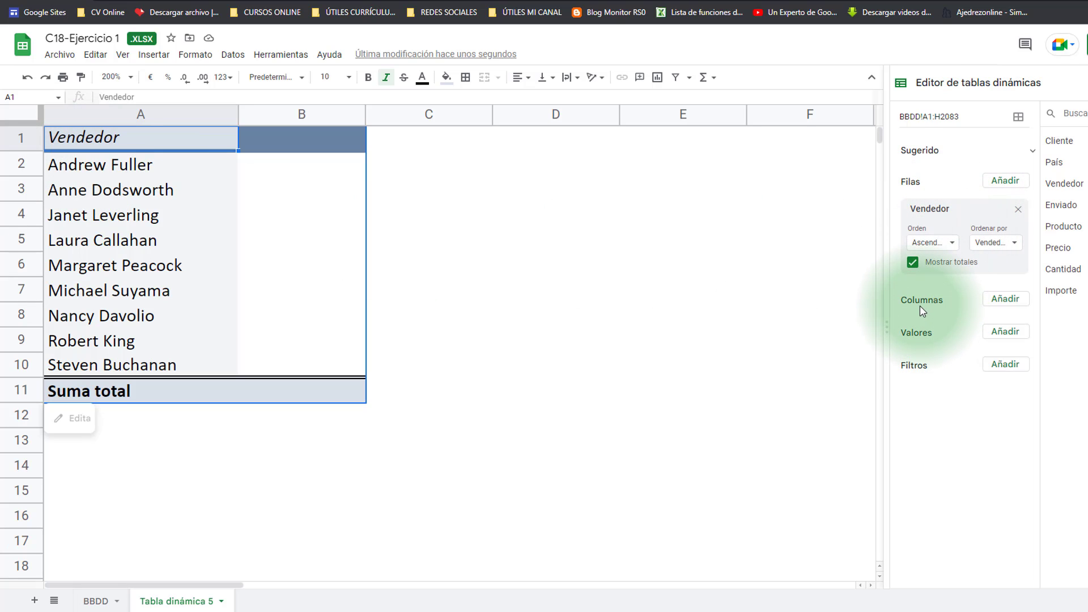
Set the sheet zoom to 100% and move the Vendedor field from the pivot table's rows to its columns.
click(1019, 209)
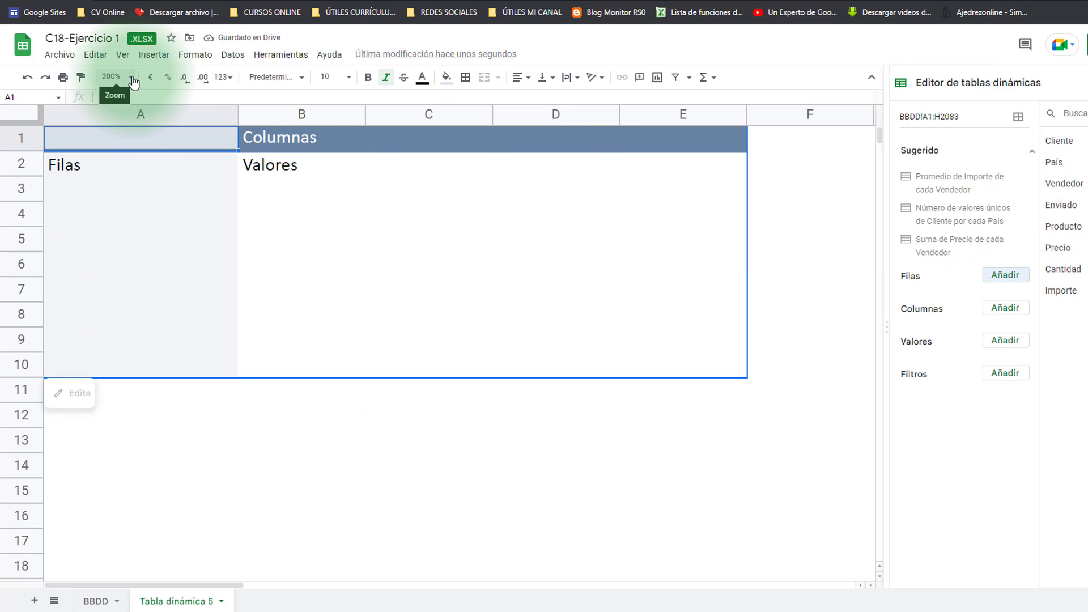
click(111, 77)
click(116, 159)
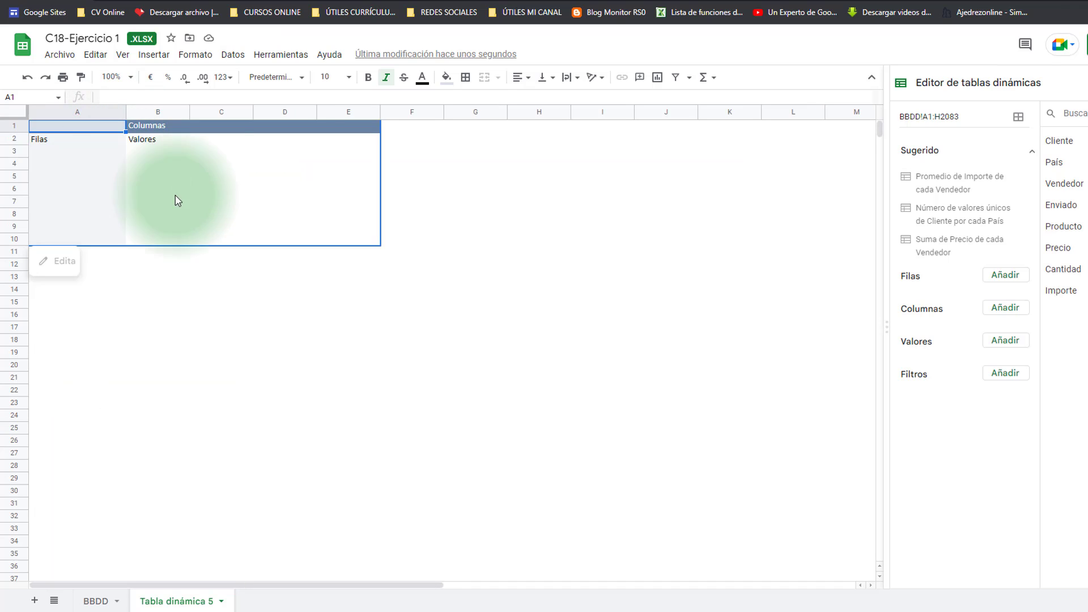
click(1032, 150)
click(1008, 215)
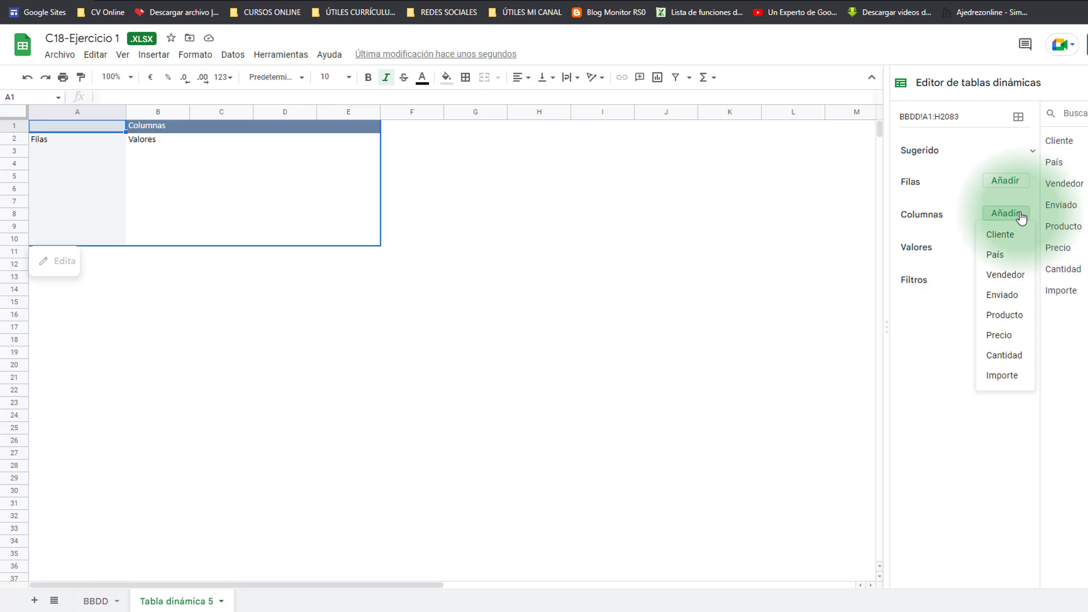
click(1005, 276)
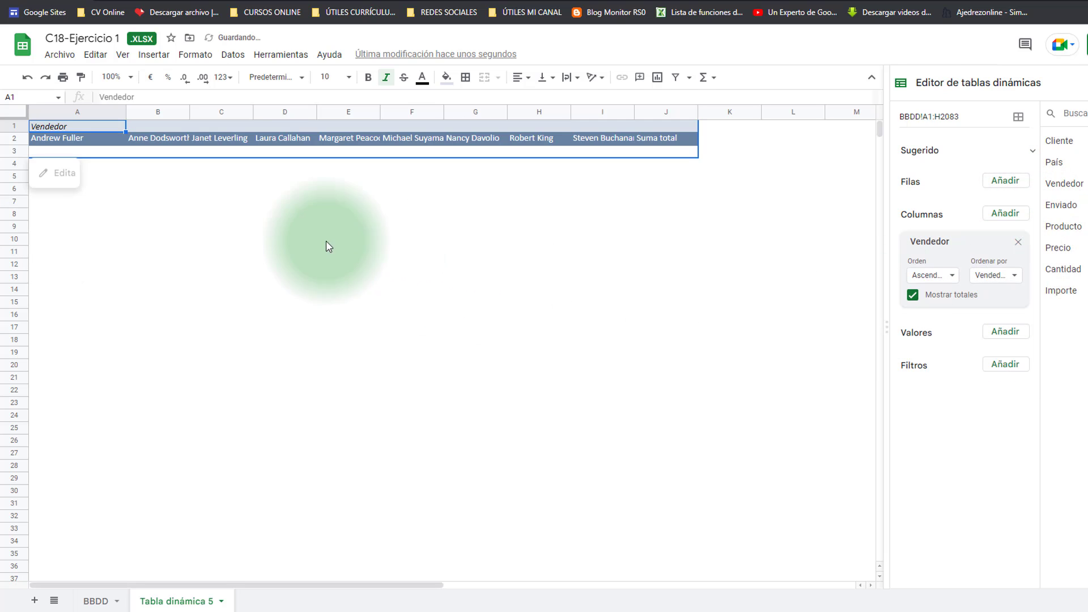
Widen the columns with truncated seller names so that each full name fits.
drag(190, 109, 290, 110)
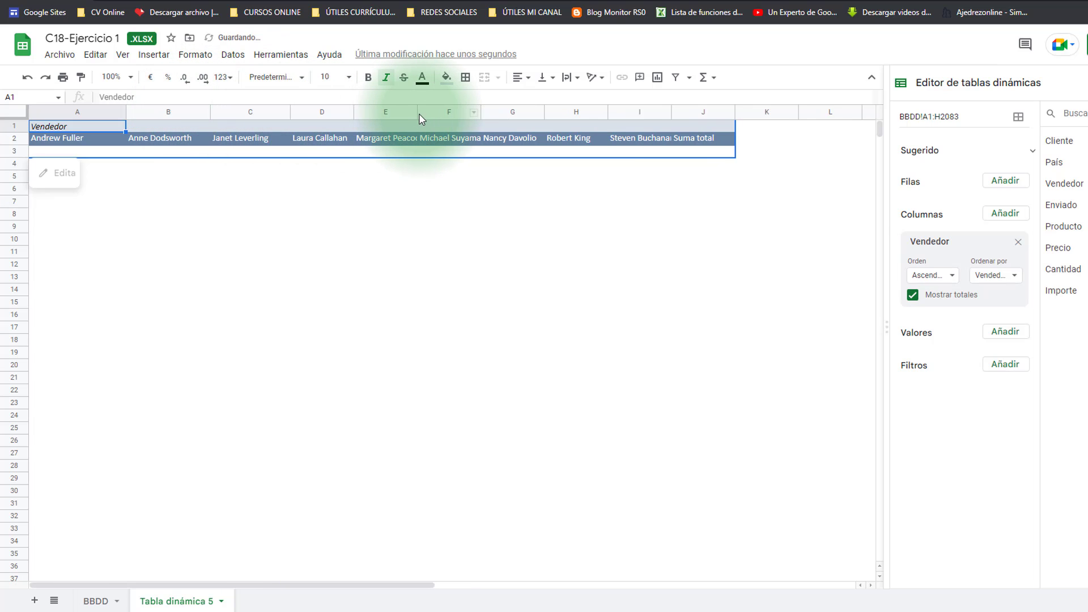
drag(417, 113, 621, 112)
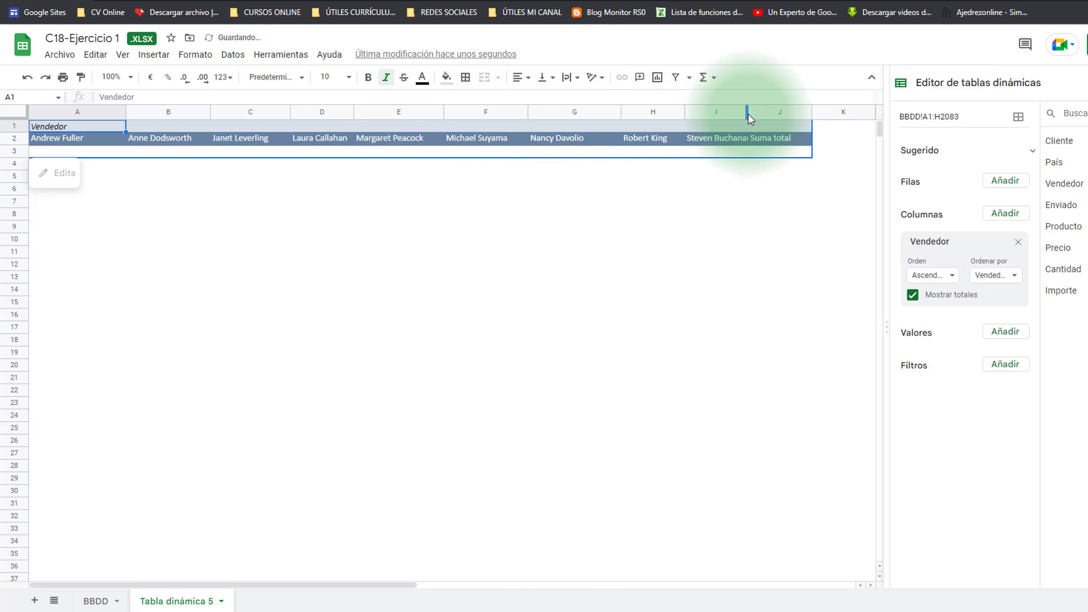
drag(748, 112, 782, 112)
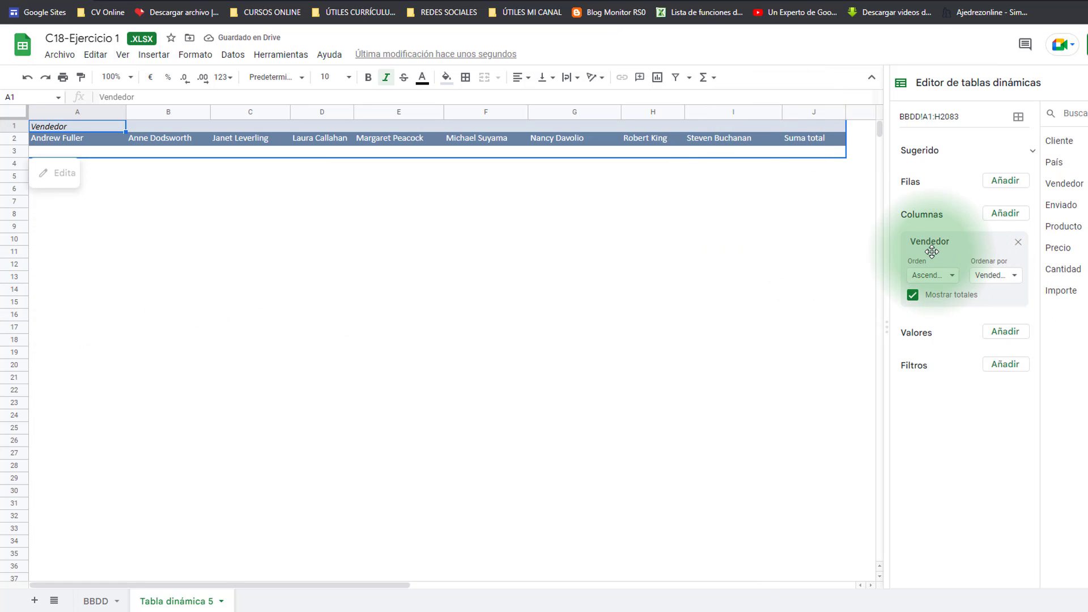
Remove the Vendedor field from the pivot table's columns and add it to the rows.
drag(928, 248, 932, 218)
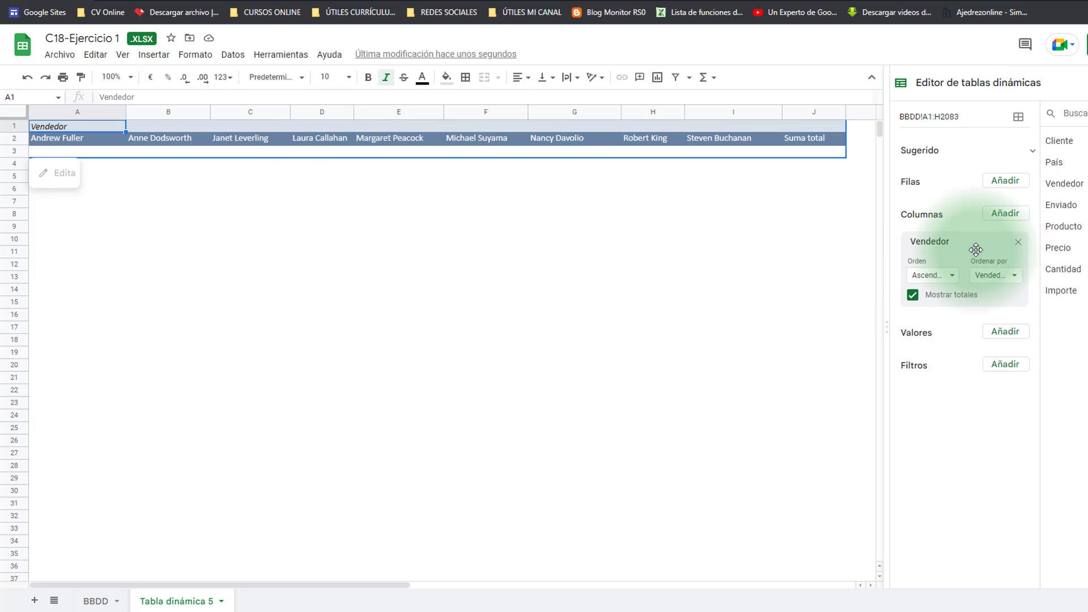
click(1018, 243)
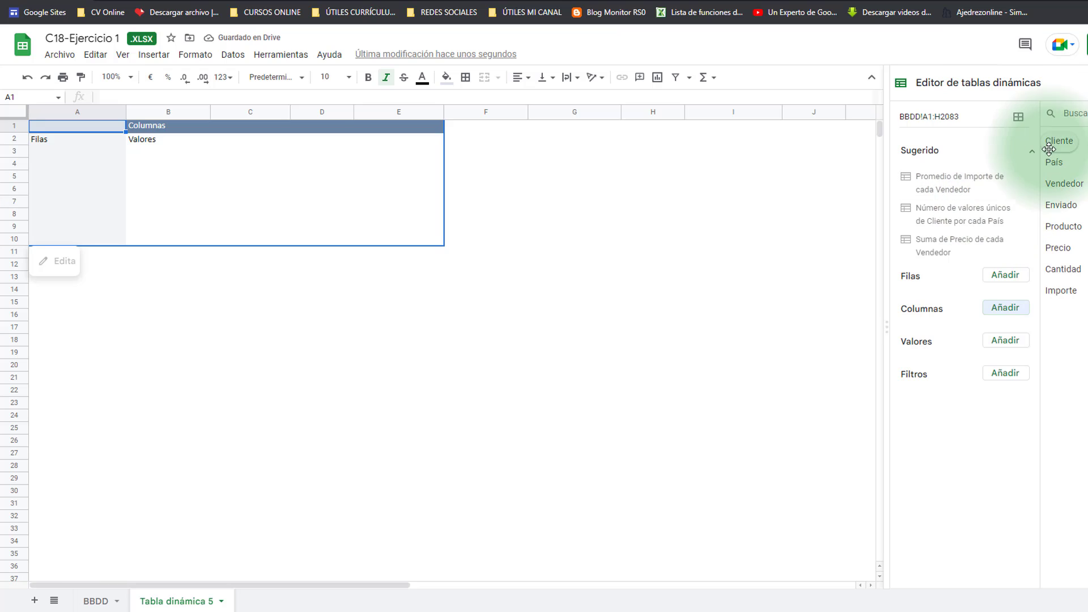
click(1032, 152)
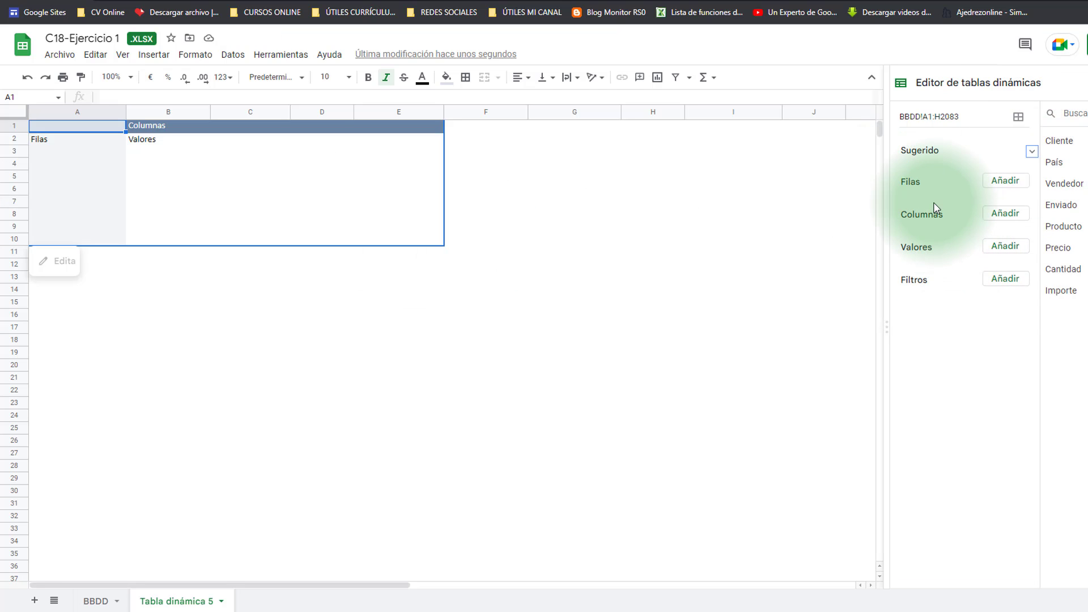
click(1015, 187)
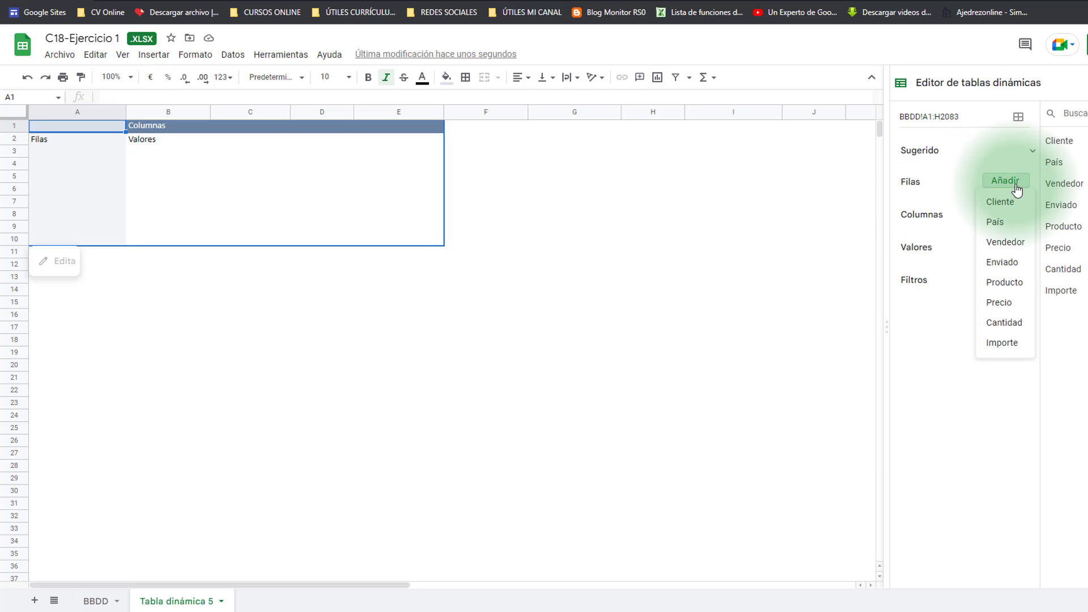
click(995, 244)
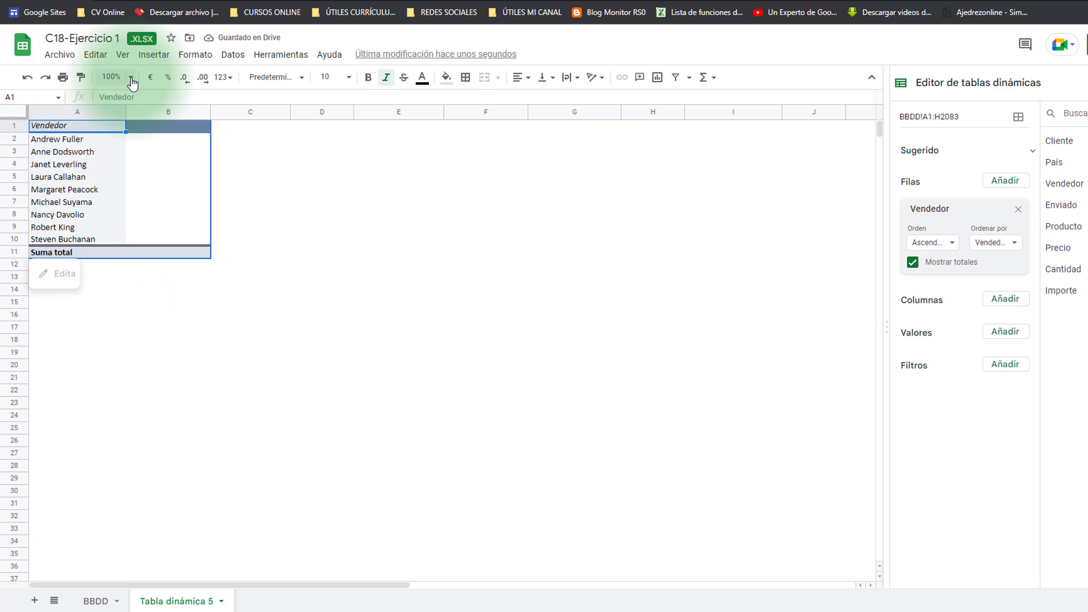
Set the sheet zoom to 150% and add the Importe field to the pivot table's values, summarised by SUM.
click(111, 76)
click(116, 199)
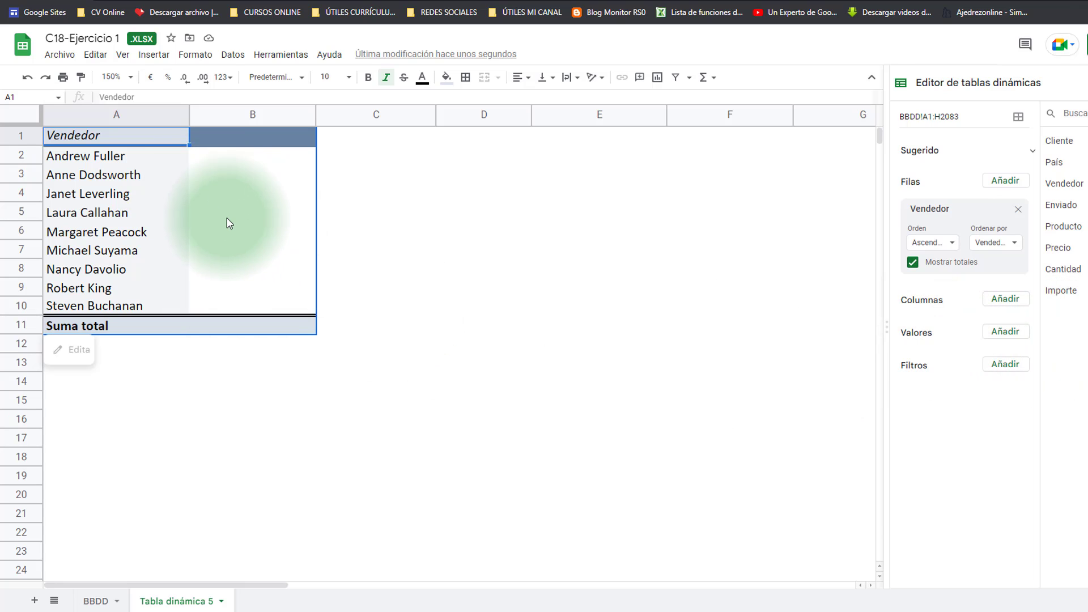
click(1006, 337)
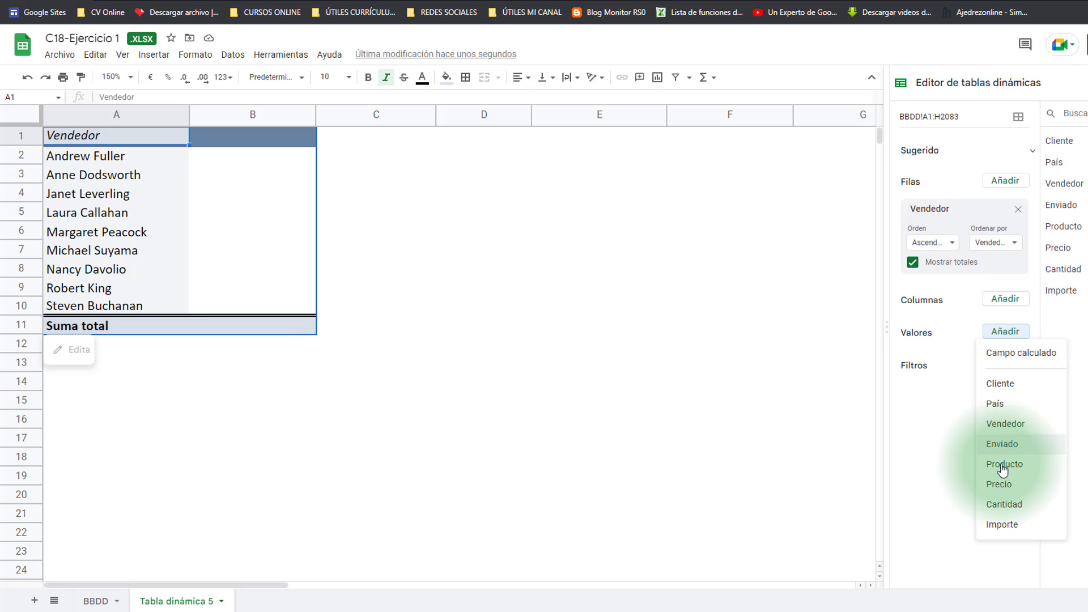
click(1030, 530)
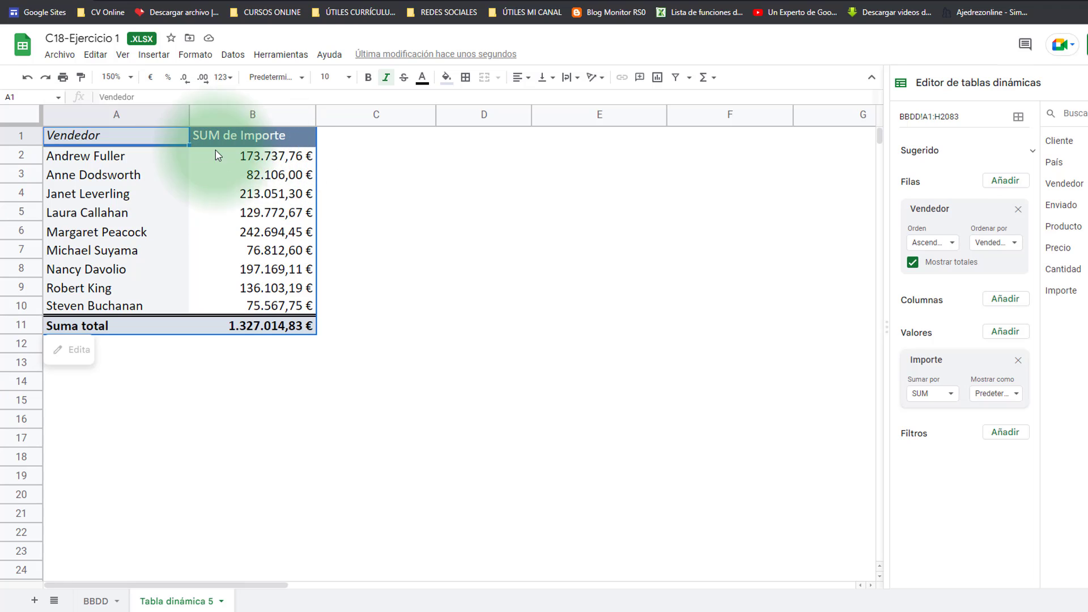
Set the sheet zoom to 100% and transfer the Vendedor field from the pivot table's rows to its columns.
click(131, 77)
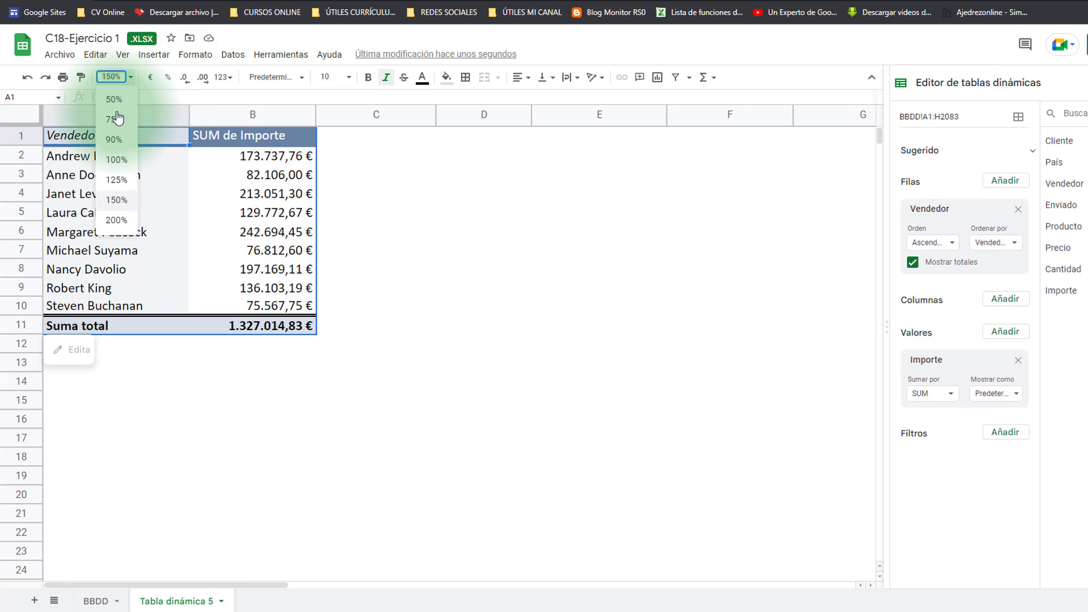
click(114, 162)
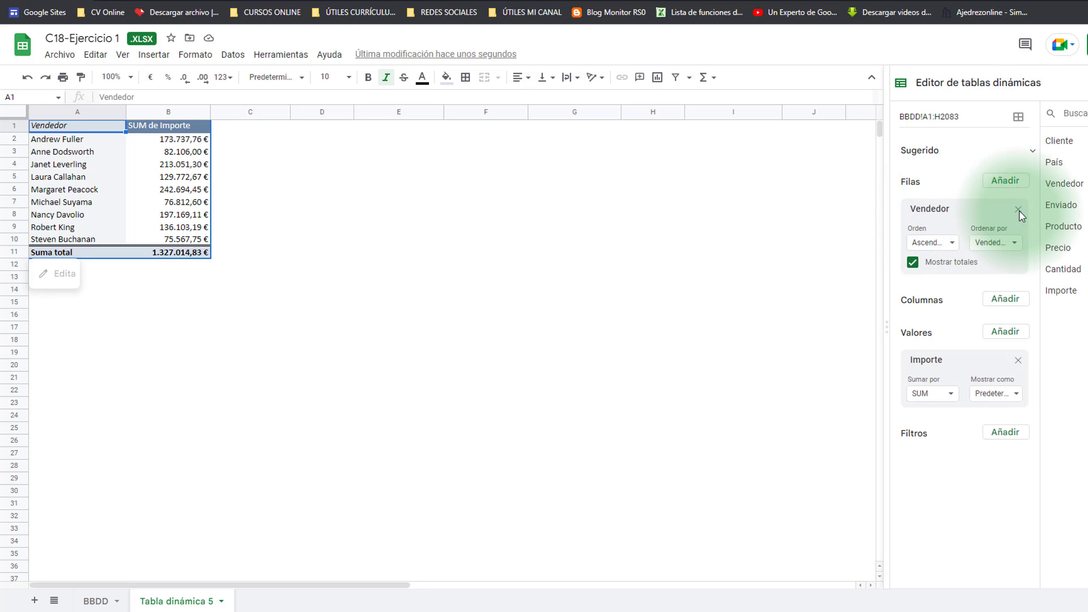
drag(1018, 209, 935, 247)
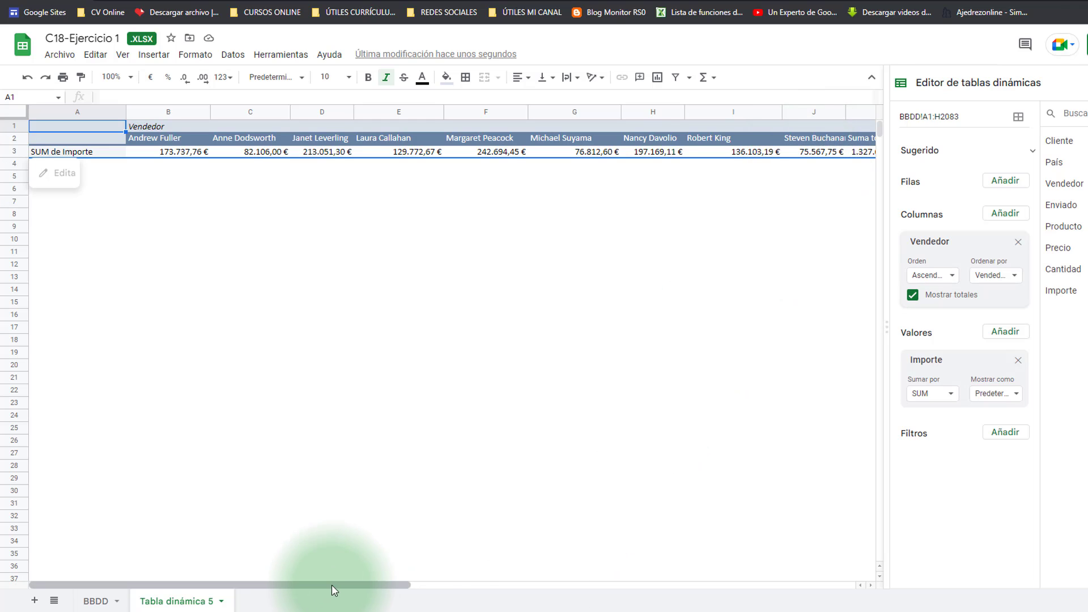
Examine the pivot table across to its Suma total column, closing the pivot table editor for a full view.
drag(389, 586, 447, 582)
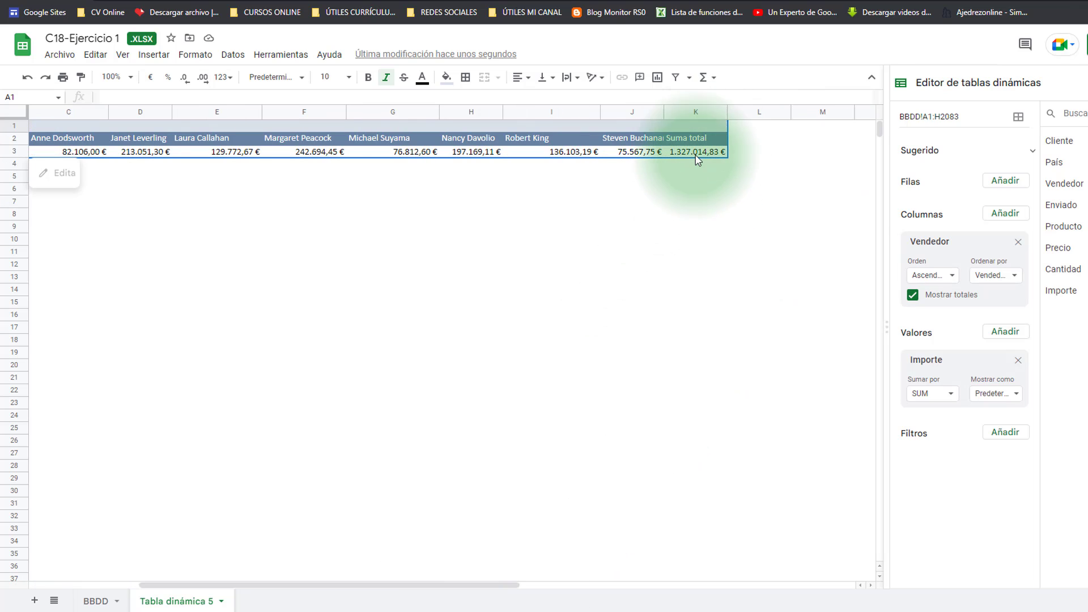
drag(371, 585, 213, 584)
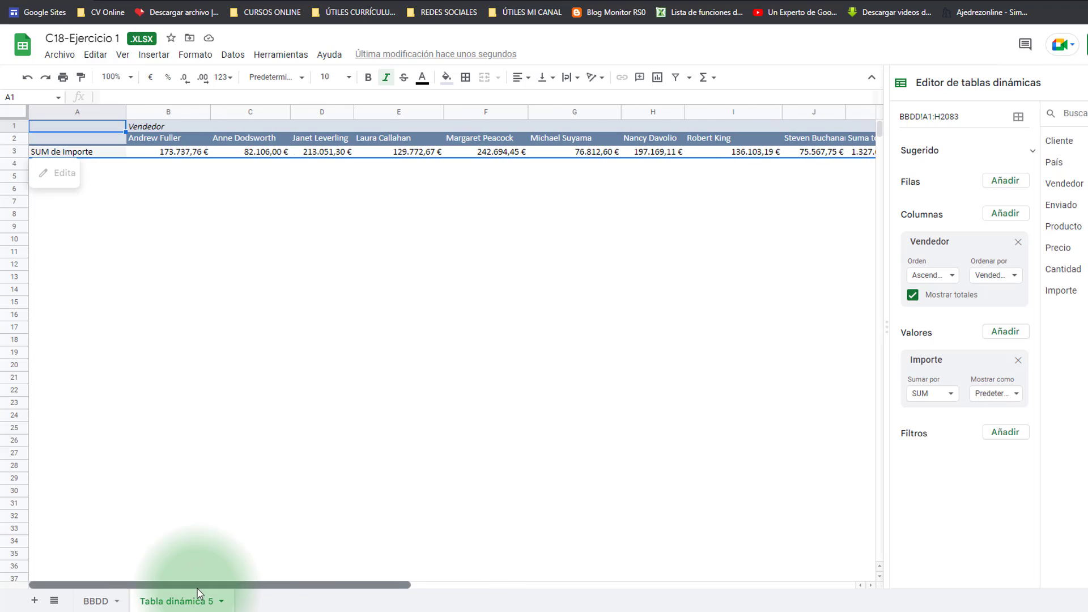
click(1087, 83)
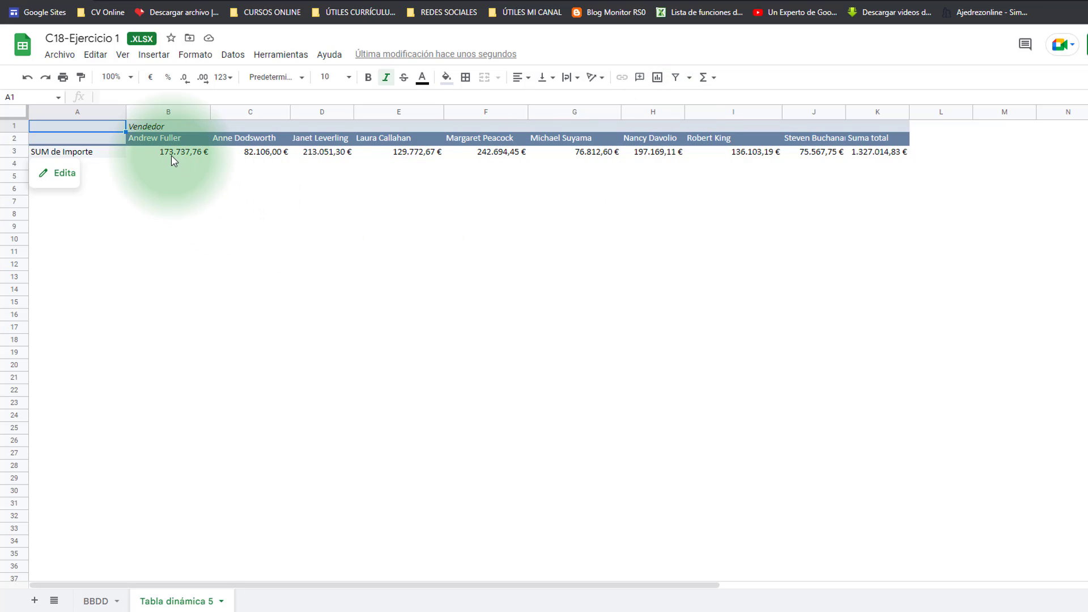
click(64, 184)
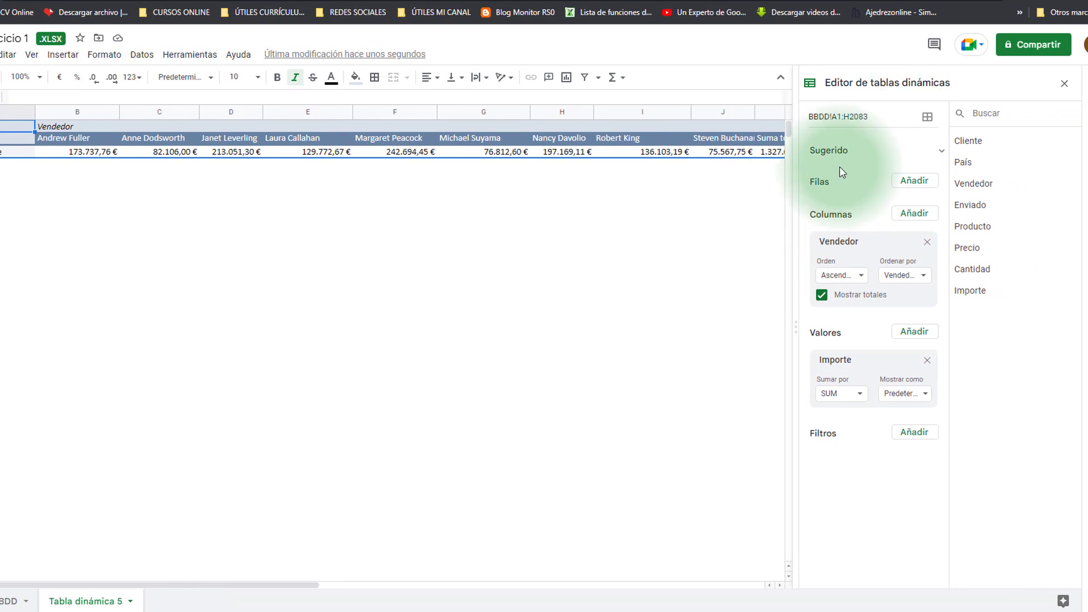
click(1065, 85)
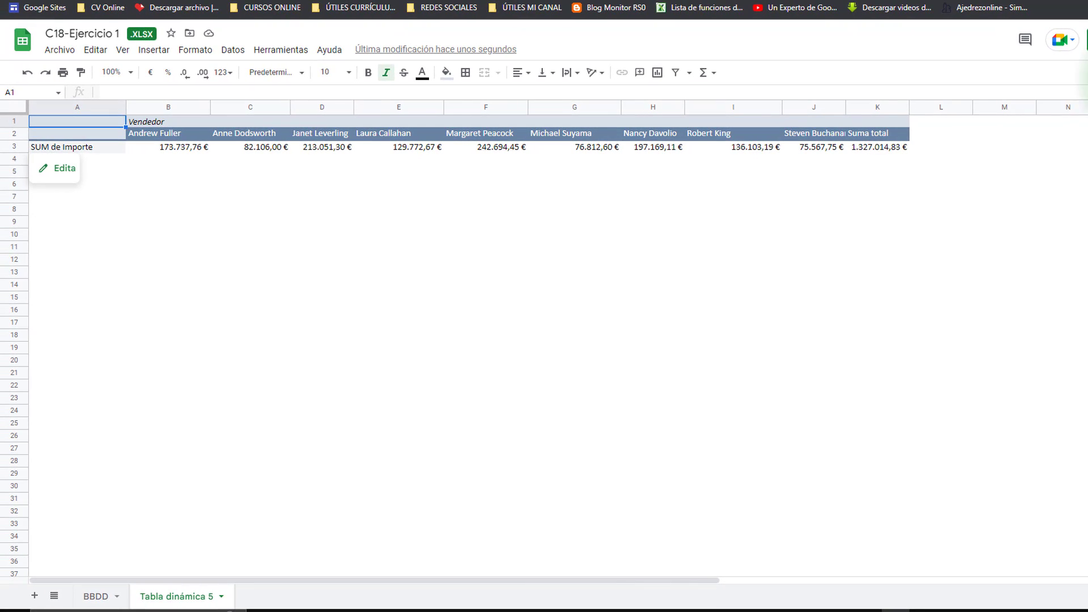
Reopen the pivot table editor and move the Vendedor field from the columns back to the rows.
click(63, 176)
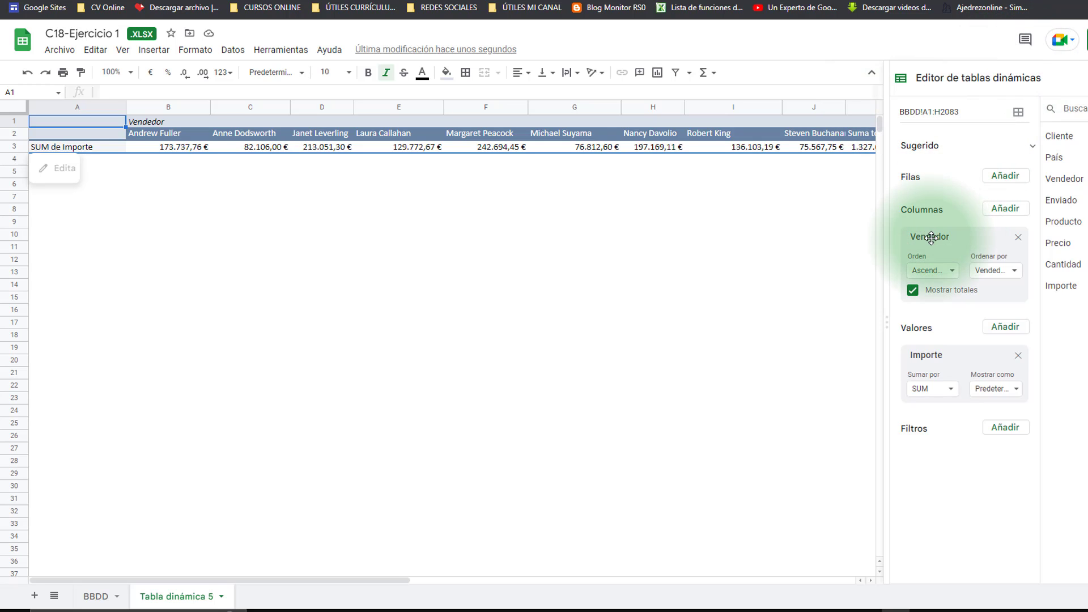
drag(927, 237, 928, 199)
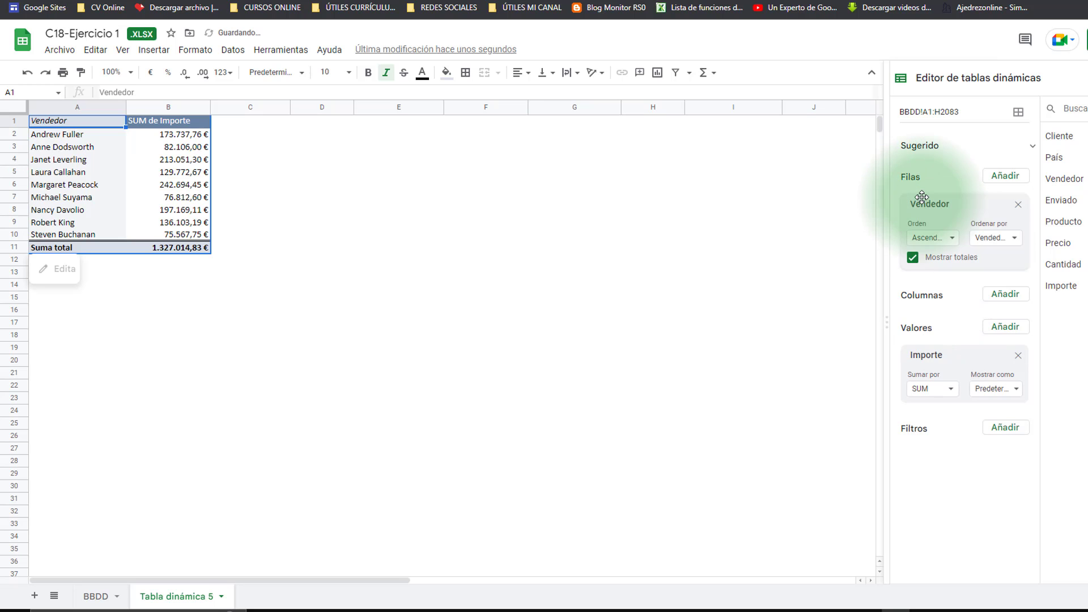